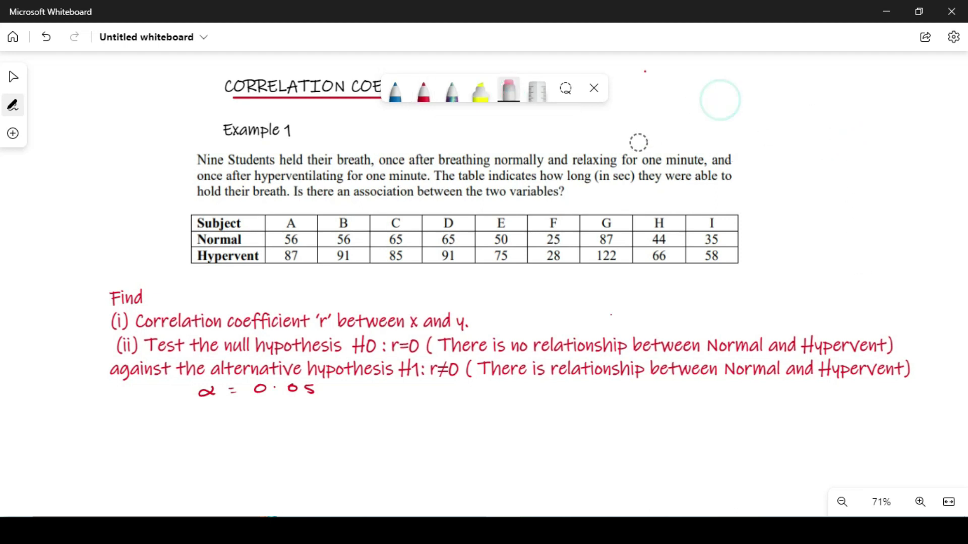
- Write x and y with the red pen beside the breath-holding problem, with a rightward arrow next to each letter
{"action": "left_click", "coordinate": [593, 87]}
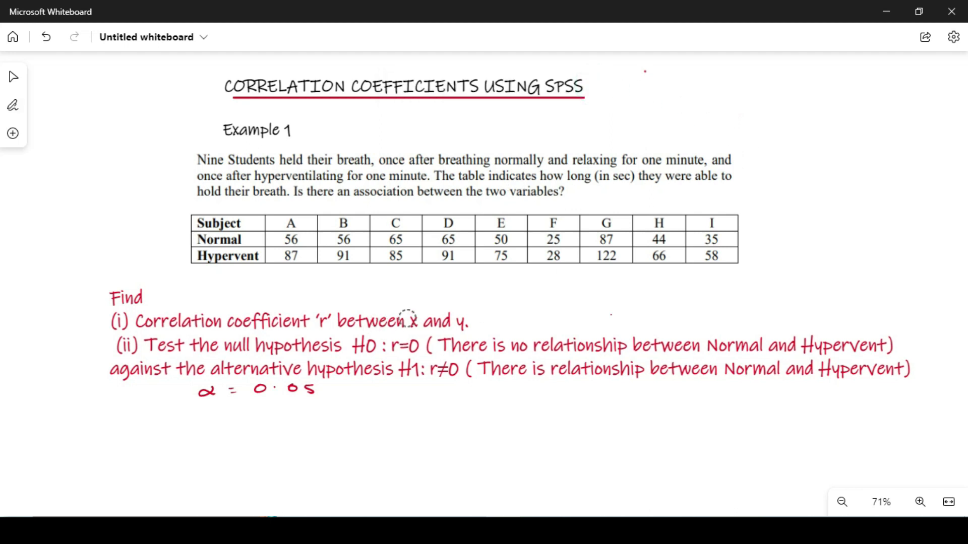
{"action": "left_click", "coordinate": [12, 105]}
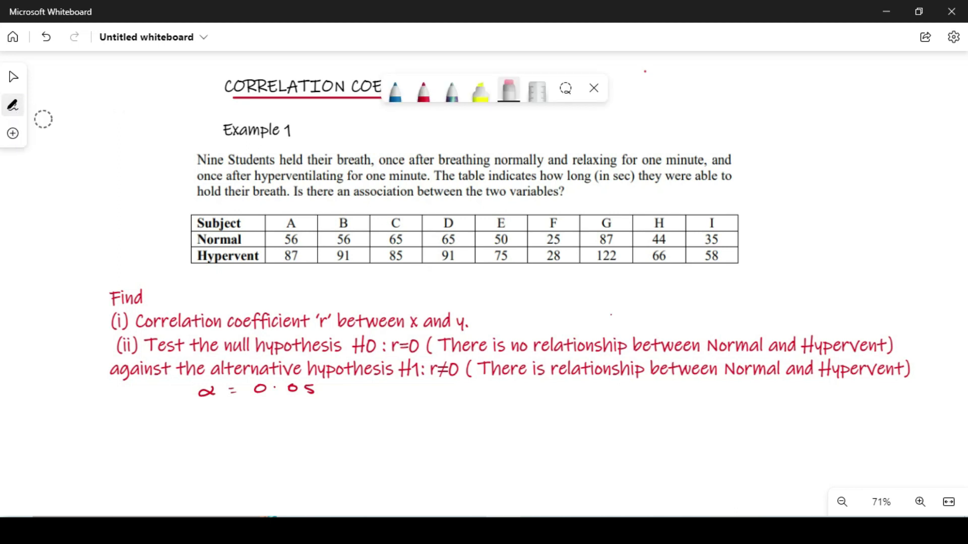
{"action": "left_click", "coordinate": [12, 105]}
{"action": "left_click", "coordinate": [13, 104]}
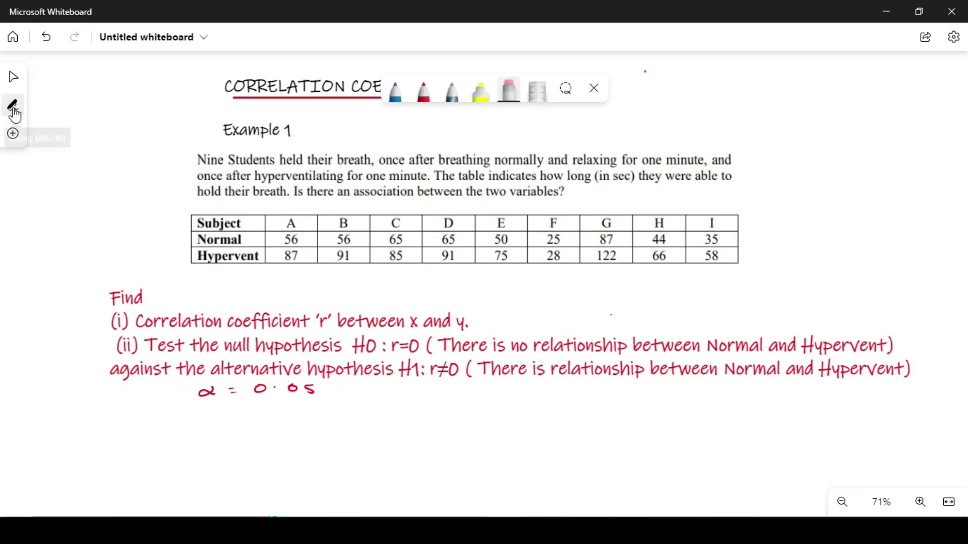
{"action": "left_click", "coordinate": [434, 95]}
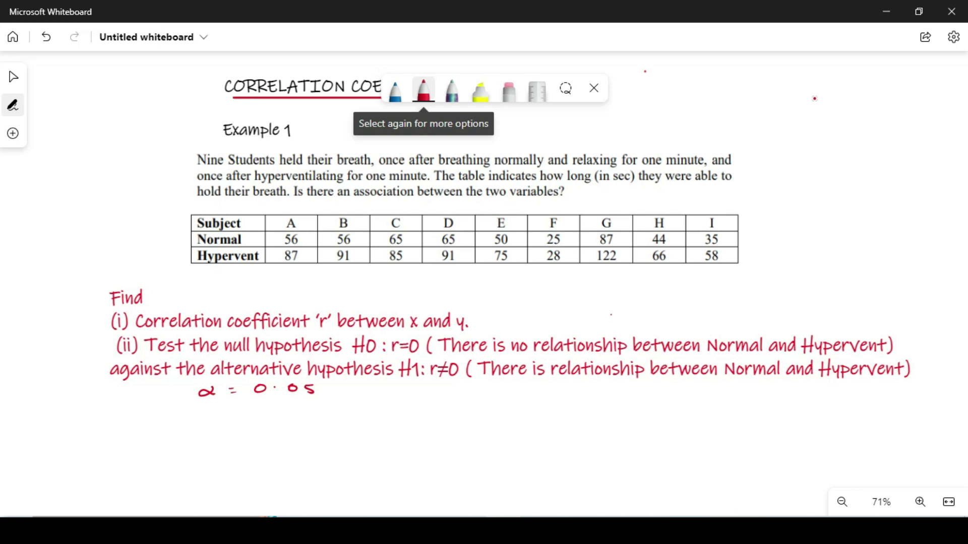
{"action": "mouse_move", "coordinate": [813, 134]}
{"action": "left_mouse_down"}
{"action": "mouse_move", "coordinate": [817, 177]}
{"action": "mouse_move", "coordinate": [816, 167]}
{"action": "left_mouse_up"}
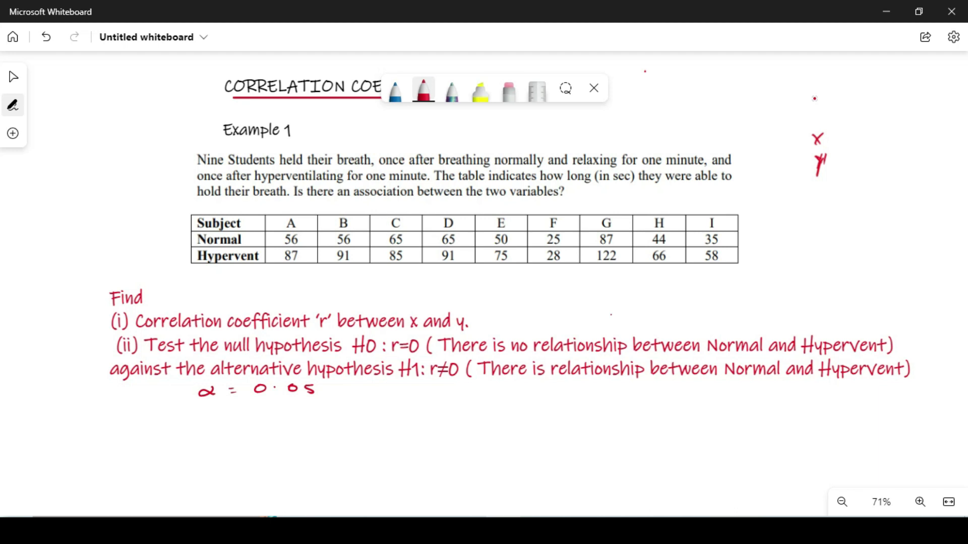
{"action": "mouse_move", "coordinate": [831, 139]}
{"action": "left_mouse_down"}
{"action": "mouse_move", "coordinate": [864, 140]}
{"action": "mouse_move", "coordinate": [867, 157]}
{"action": "left_mouse_up"}
{"action": "left_click_drag", "start_coordinate": [860, 153], "coordinate": [863, 161]}
- Add a leftward arrow at y and write the example "x Age" with a rightward arrow and "y - Health" with a leftward arrow
{"action": "mouse_move", "coordinate": [807, 170]}
{"action": "left_mouse_down"}
{"action": "mouse_move", "coordinate": [785, 174]}
{"action": "mouse_move", "coordinate": [828, 213]}
{"action": "mouse_move", "coordinate": [817, 212]}
{"action": "mouse_move", "coordinate": [851, 203]}
{"action": "mouse_move", "coordinate": [844, 211]}
{"action": "mouse_move", "coordinate": [857, 190]}
{"action": "mouse_move", "coordinate": [885, 197]}
{"action": "left_mouse_up"}
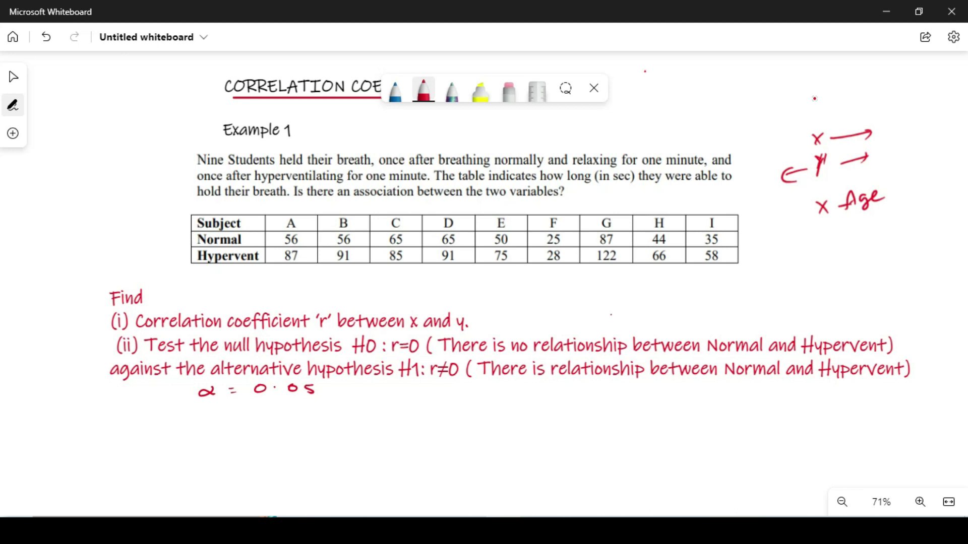
{"action": "left_click_drag", "start_coordinate": [841, 230], "coordinate": [896, 216]}
{"action": "left_click_drag", "start_coordinate": [879, 210], "coordinate": [887, 223]}
{"action": "left_click_drag", "start_coordinate": [826, 250], "coordinate": [833, 257]}
{"action": "mouse_move", "coordinate": [838, 249]}
{"action": "left_mouse_down"}
{"action": "mouse_move", "coordinate": [834, 272]}
{"action": "mouse_move", "coordinate": [866, 252]}
{"action": "left_mouse_up"}
{"action": "mouse_move", "coordinate": [868, 247]}
{"action": "left_mouse_down"}
{"action": "mouse_move", "coordinate": [903, 232]}
{"action": "mouse_move", "coordinate": [910, 239]}
{"action": "left_mouse_up"}
{"action": "left_click_drag", "start_coordinate": [915, 228], "coordinate": [928, 238]}
{"action": "left_click_drag", "start_coordinate": [819, 269], "coordinate": [780, 283]}
{"action": "left_click_drag", "start_coordinate": [795, 271], "coordinate": [804, 285]}
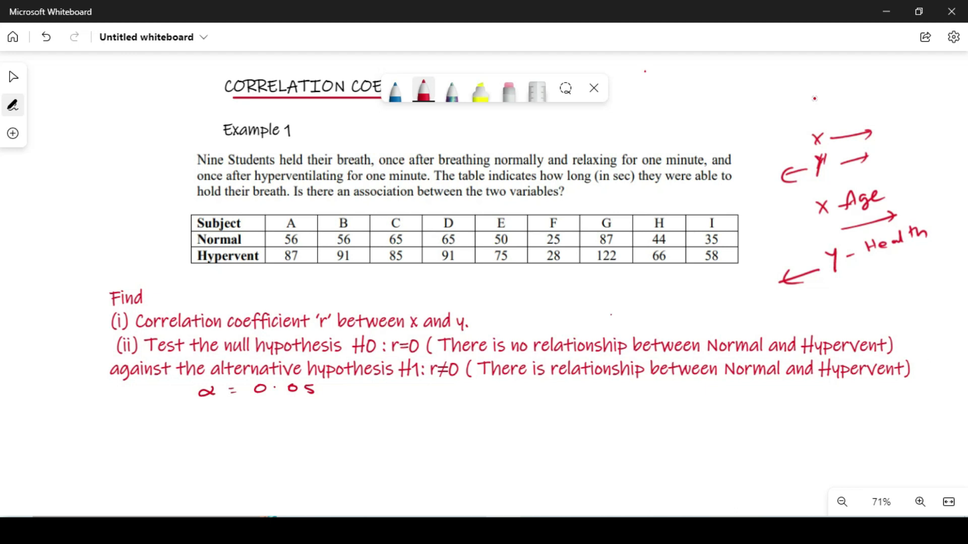
- Write the range −1 ≤ r ≤ 1 below the data table and r = 0 under the Age and Health example
{"action": "left_click_drag", "start_coordinate": [561, 290], "coordinate": [583, 293]}
{"action": "left_click_drag", "start_coordinate": [604, 280], "coordinate": [604, 289]}
{"action": "left_click_drag", "start_coordinate": [598, 294], "coordinate": [653, 288]}
{"action": "left_click_drag", "start_coordinate": [645, 293], "coordinate": [667, 289]}
{"action": "left_click_drag", "start_coordinate": [774, 305], "coordinate": [795, 304]}
{"action": "left_click_drag", "start_coordinate": [787, 310], "coordinate": [812, 302]}
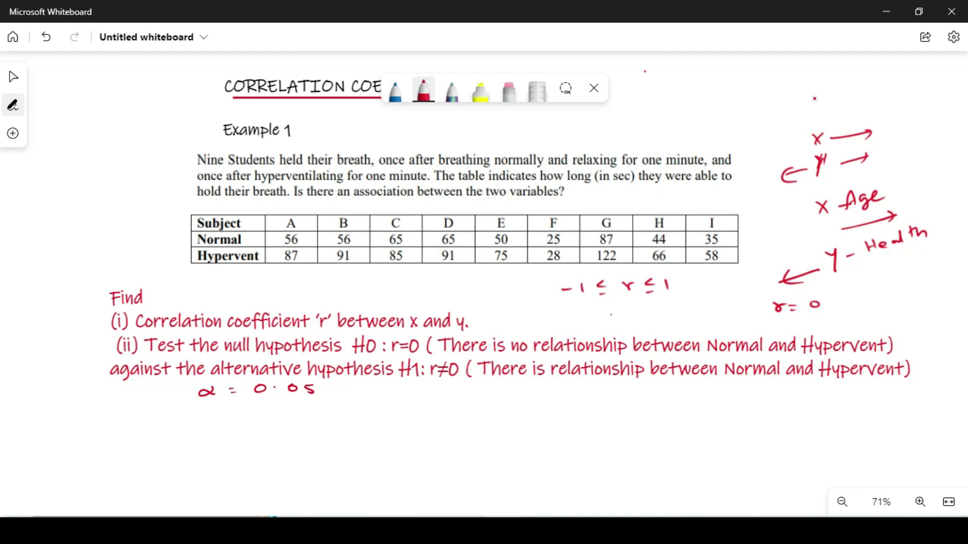
- Underline "hyperventilating" in the problem text and put a tick after question (i)
{"action": "left_click_drag", "start_coordinate": [259, 184], "coordinate": [340, 185]}
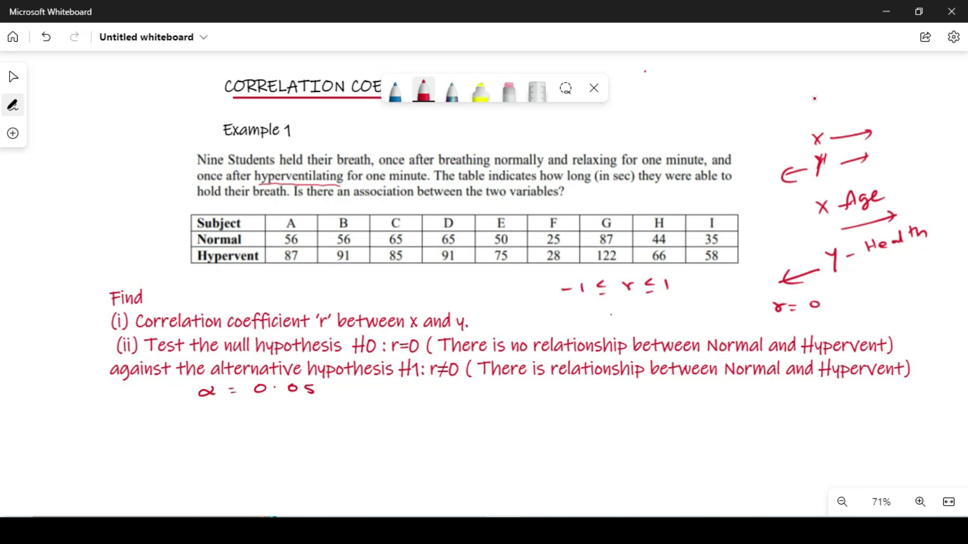
{"action": "mouse_move", "coordinate": [496, 317]}
{"action": "left_mouse_down"}
{"action": "mouse_move", "coordinate": [500, 325]}
{"action": "mouse_move", "coordinate": [513, 314]}
{"action": "left_mouse_up"}
- Write the decision rule "p-value < α" below the alternative hypothesis
{"action": "left_click_drag", "start_coordinate": [440, 393], "coordinate": [521, 399]}
{"action": "left_click_drag", "start_coordinate": [522, 397], "coordinate": [620, 398]}
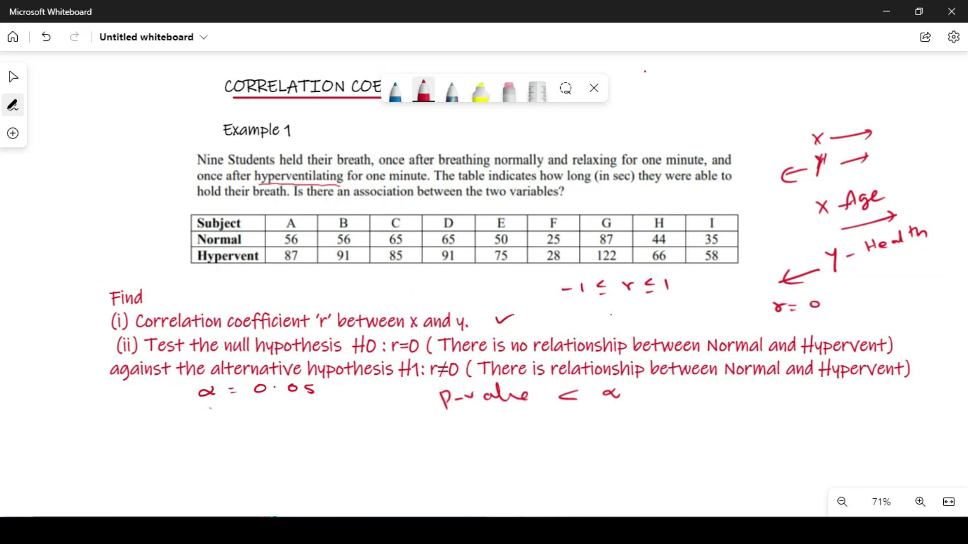
- Switch to SPSS Statistics and close the old Output2 viewer without saving its contents
{"action": "mouse_move", "coordinate": [468, 531]}
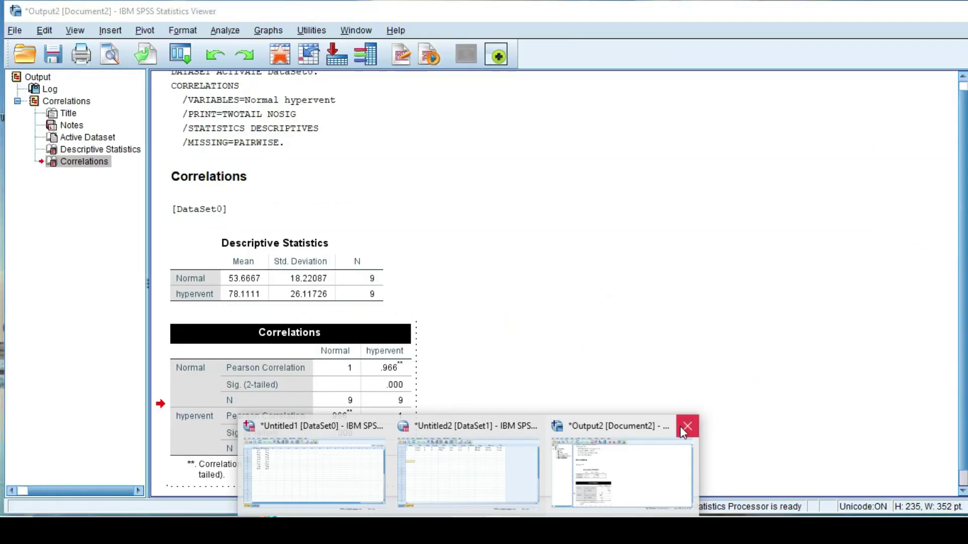
{"action": "left_click", "coordinate": [685, 426]}
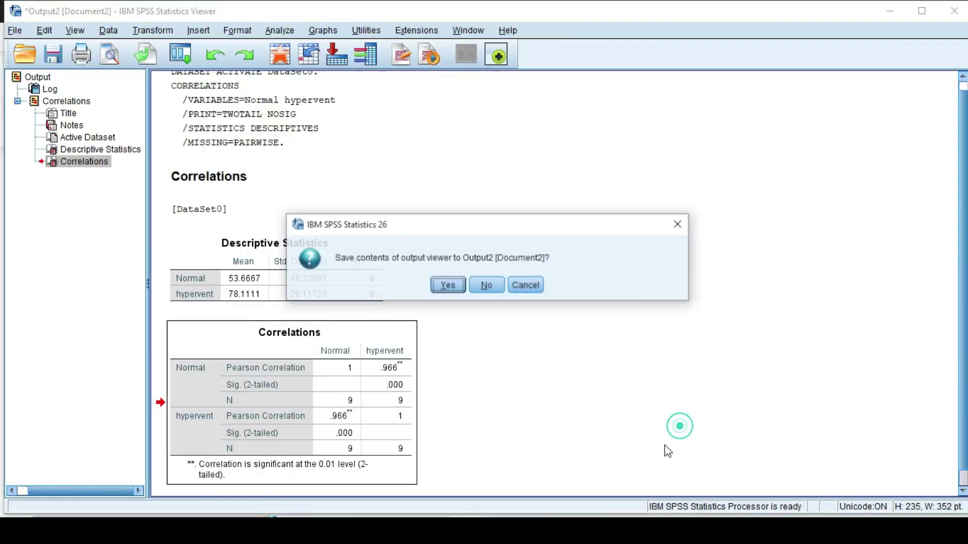
{"action": "left_click", "coordinate": [486, 287]}
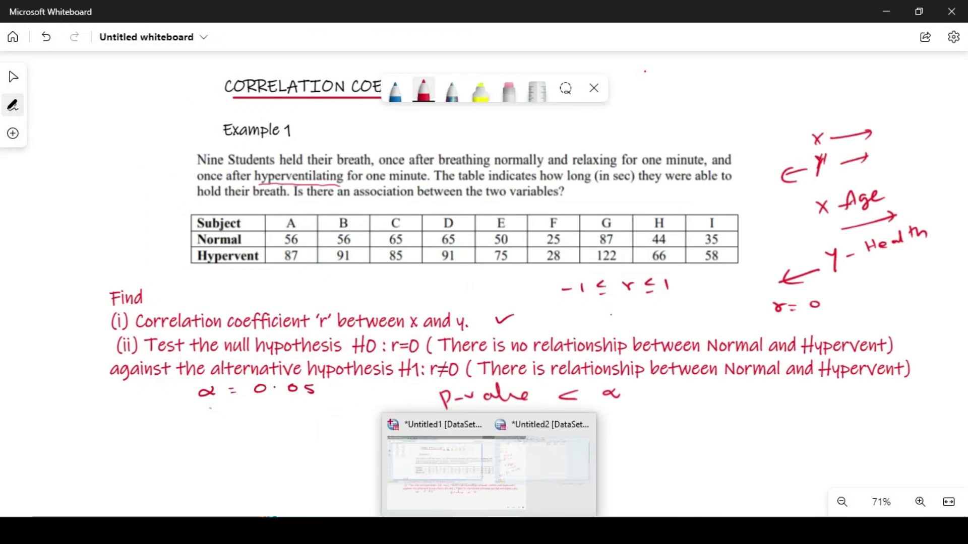
- Open the Bivariate Correlations dialog for the Untitled1 dataset and reset its settings
{"action": "left_click", "coordinate": [416, 497]}
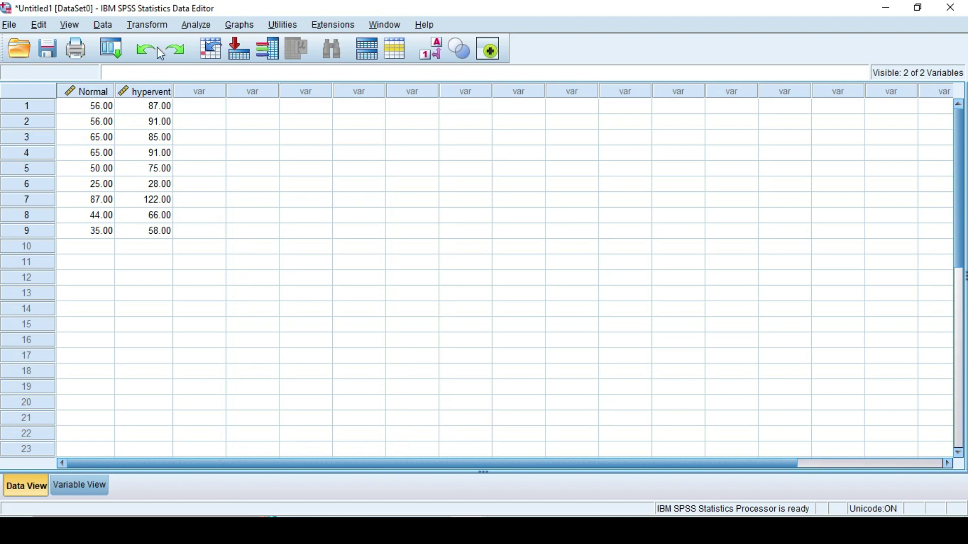
{"action": "left_click", "coordinate": [197, 25]}
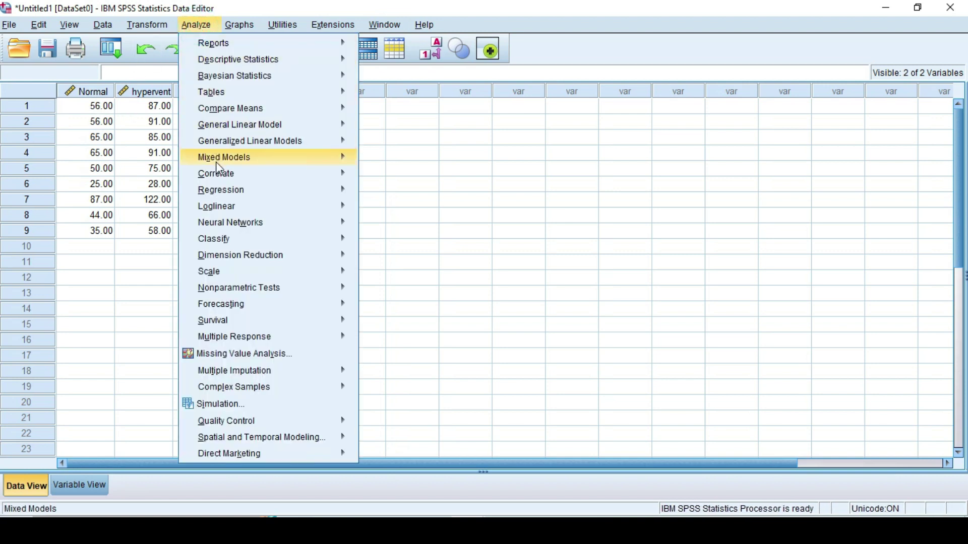
{"action": "mouse_move", "coordinate": [219, 173]}
{"action": "left_click", "coordinate": [395, 178]}
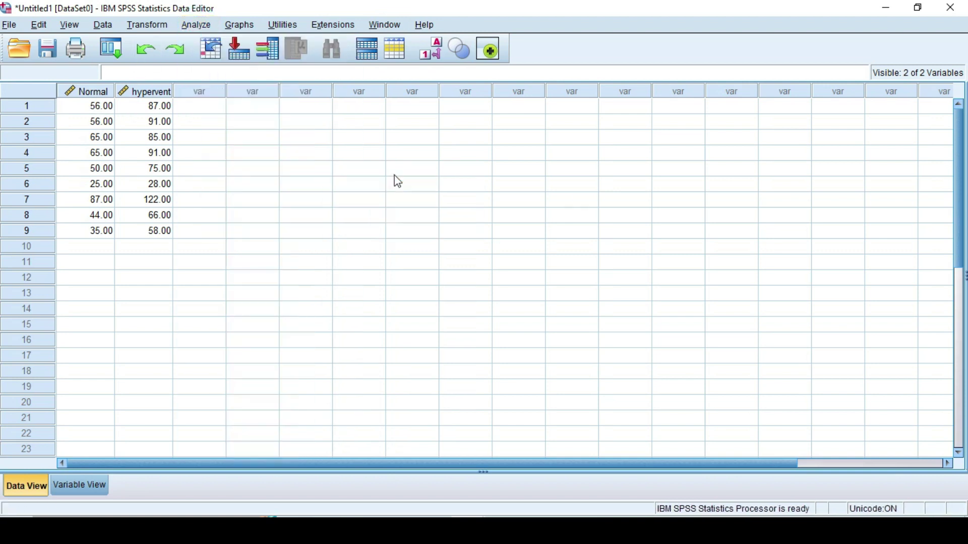
{"action": "left_click", "coordinate": [485, 383]}
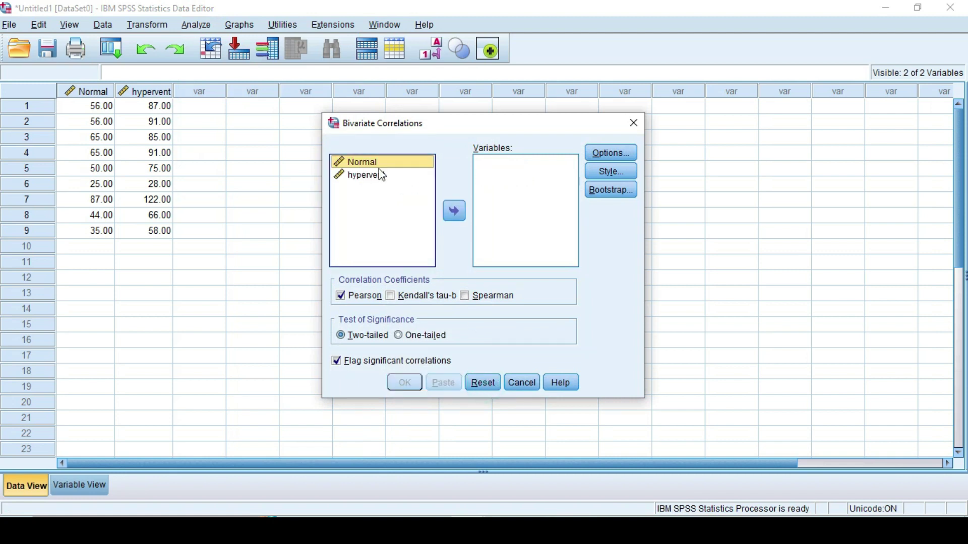
- Add Normal and hypervent as the variables of the bivariate correlation
{"action": "left_click", "coordinate": [454, 213]}
{"action": "left_click", "coordinate": [371, 163]}
{"action": "left_click", "coordinate": [454, 214]}
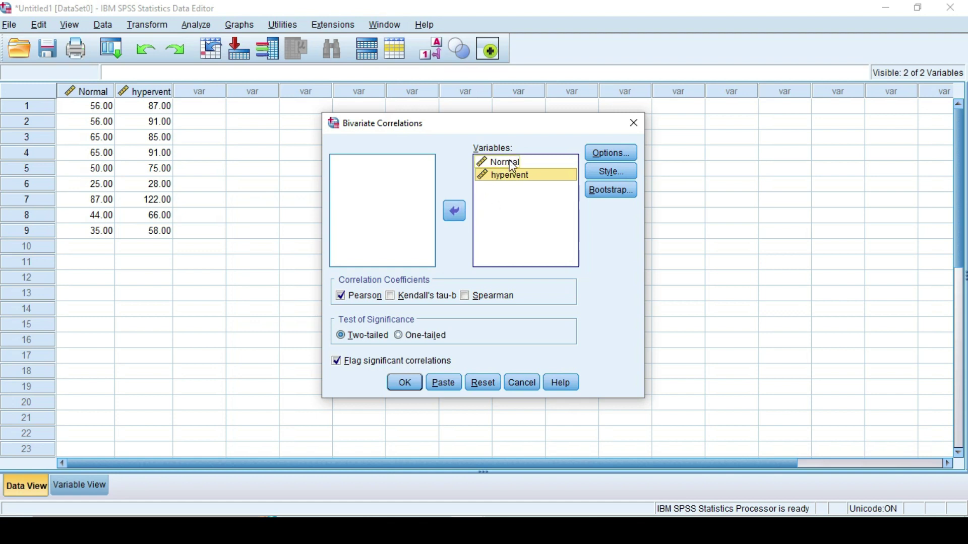
- Include means and standard deviations in the correlation options and run the two-tailed Pearson analysis
{"action": "left_click", "coordinate": [613, 154]}
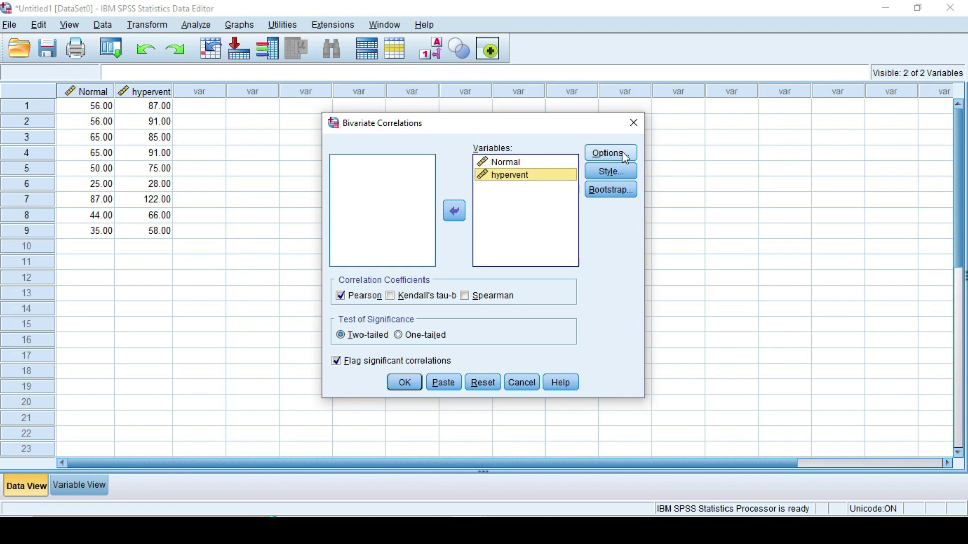
{"action": "left_click", "coordinate": [399, 225]}
{"action": "left_click", "coordinate": [436, 321]}
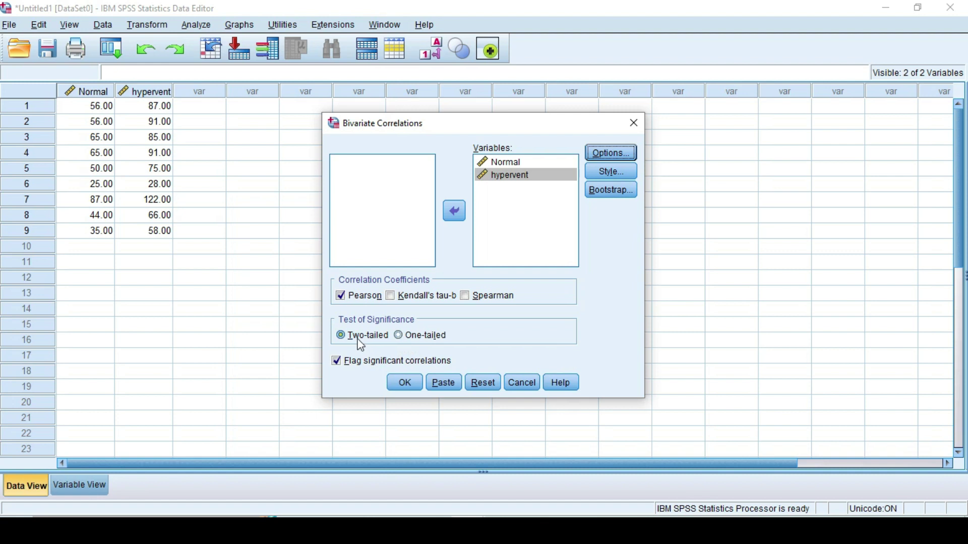
{"action": "left_click", "coordinate": [404, 383]}
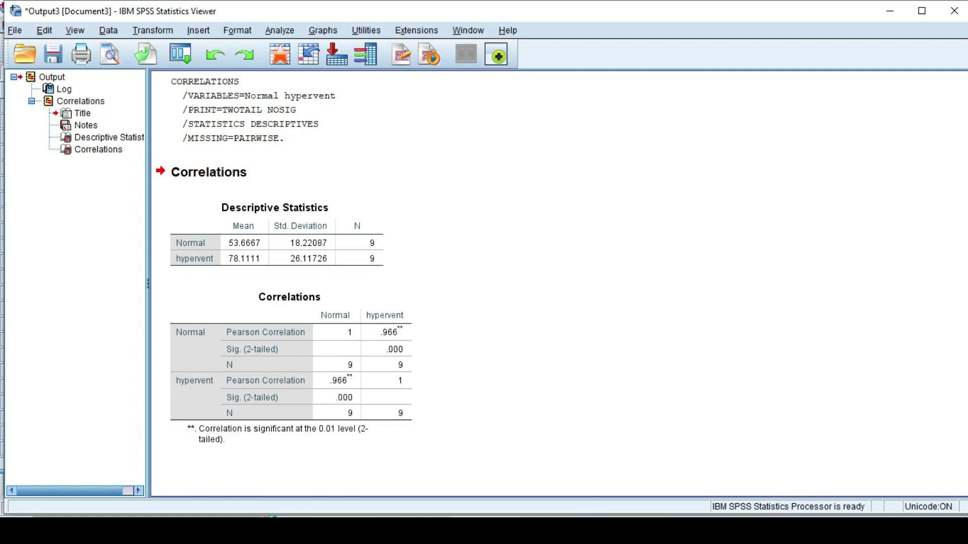
- Switch back to Microsoft Whiteboard and write answer (i) as r = 0.996 below the questions
{"action": "left_click", "coordinate": [509, 516]}
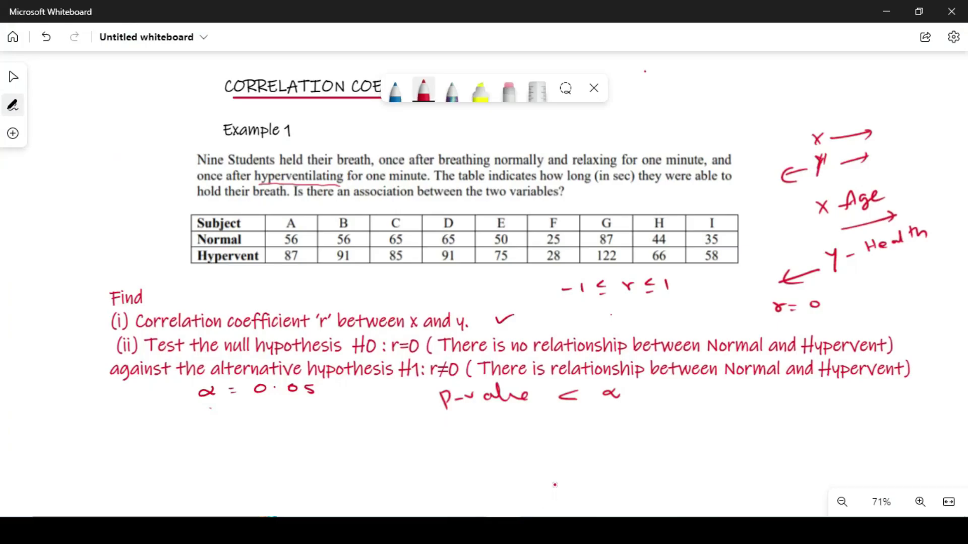
{"action": "left_click_drag", "start_coordinate": [281, 442], "coordinate": [281, 459]}
{"action": "mouse_move", "coordinate": [262, 444]}
{"action": "left_mouse_down"}
{"action": "mouse_move", "coordinate": [258, 463]}
{"action": "mouse_move", "coordinate": [317, 455]}
{"action": "left_mouse_up"}
{"action": "left_click_drag", "start_coordinate": [353, 445], "coordinate": [351, 445]}
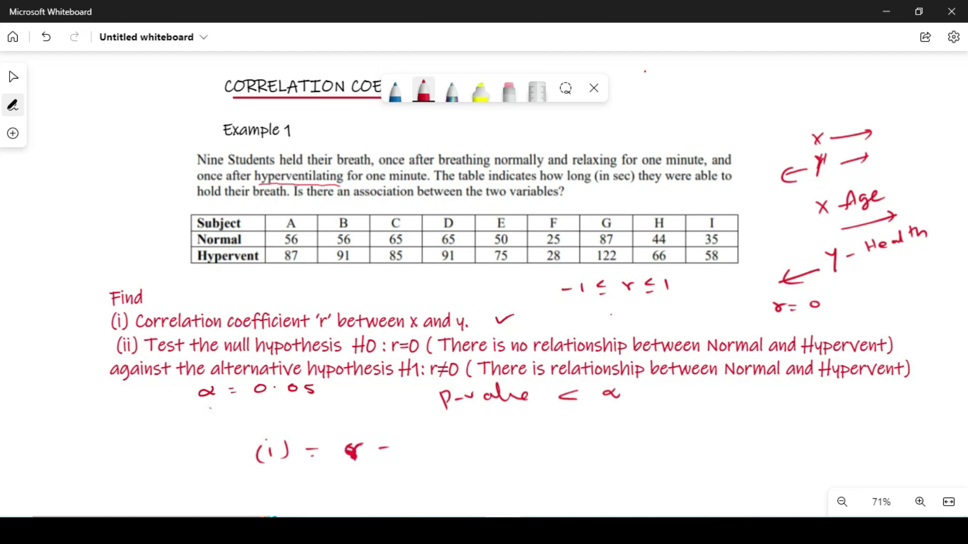
{"action": "left_click_drag", "start_coordinate": [459, 436], "coordinate": [458, 454]}
{"action": "mouse_move", "coordinate": [477, 439]}
{"action": "left_mouse_down"}
{"action": "mouse_move", "coordinate": [473, 452]}
{"action": "mouse_move", "coordinate": [495, 443]}
{"action": "left_mouse_up"}
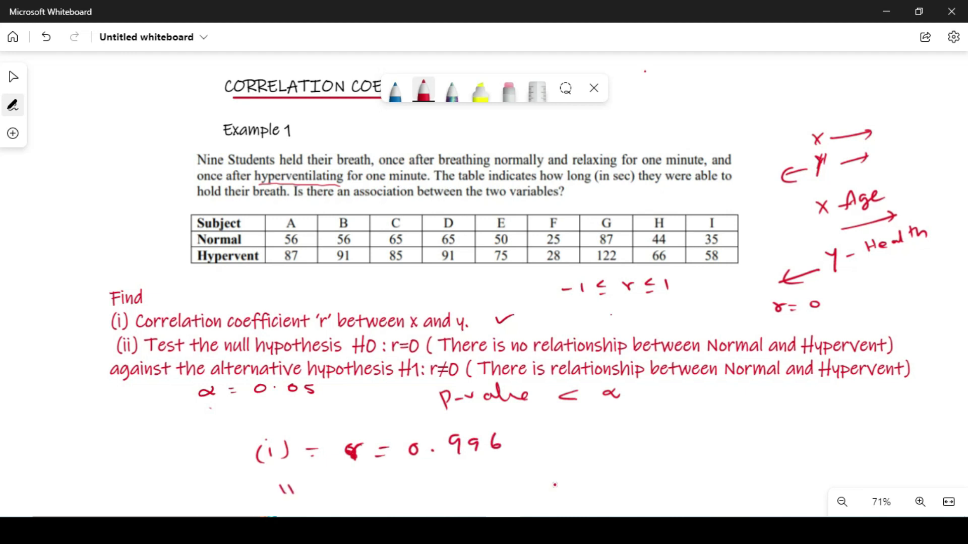
- Write answer (ii) as p = 0.000 < α beneath the correlation coefficient
{"action": "left_click_drag", "start_coordinate": [297, 478], "coordinate": [300, 498]}
{"action": "left_click_drag", "start_coordinate": [281, 482], "coordinate": [275, 499]}
{"action": "mouse_move", "coordinate": [351, 482]}
{"action": "left_mouse_down"}
{"action": "mouse_move", "coordinate": [358, 503]}
{"action": "mouse_move", "coordinate": [381, 485]}
{"action": "left_mouse_up"}
{"action": "left_click_drag", "start_coordinate": [375, 489], "coordinate": [382, 489]}
{"action": "left_click_drag", "start_coordinate": [404, 480], "coordinate": [453, 483]}
{"action": "left_click_drag", "start_coordinate": [463, 483], "coordinate": [588, 479]}
- Write the conclusion "reject H0." after the p-value comparison
{"action": "left_click_drag", "start_coordinate": [647, 468], "coordinate": [655, 462]}
{"action": "left_click_drag", "start_coordinate": [664, 470], "coordinate": [678, 474]}
{"action": "left_click_drag", "start_coordinate": [687, 466], "coordinate": [684, 485]}
{"action": "left_click_drag", "start_coordinate": [683, 458], "coordinate": [715, 474]}
{"action": "mouse_move", "coordinate": [715, 467]}
{"action": "left_mouse_down"}
{"action": "mouse_move", "coordinate": [738, 460]}
{"action": "mouse_move", "coordinate": [758, 473]}
{"action": "left_mouse_up"}
{"action": "left_click_drag", "start_coordinate": [763, 455], "coordinate": [769, 468]}
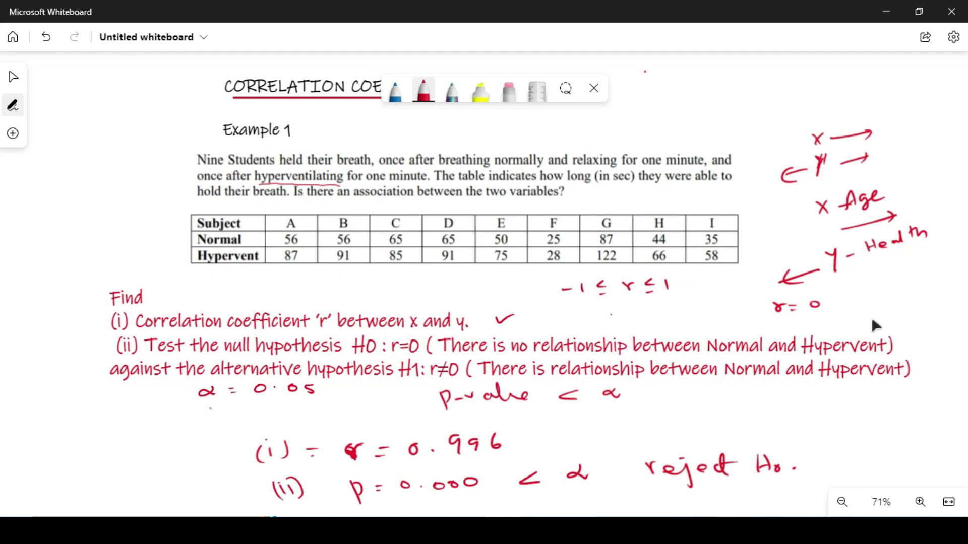
- Examine the Expenditure and Income data and the four questions of the simple linear regression problem on the whiteboard
{"action": "scroll", "coordinate": [936, 427], "scroll_direction": "down", "scroll_amount": 7}
{"action": "scroll", "coordinate": [936, 427], "scroll_direction": "right", "scroll_amount": 4}
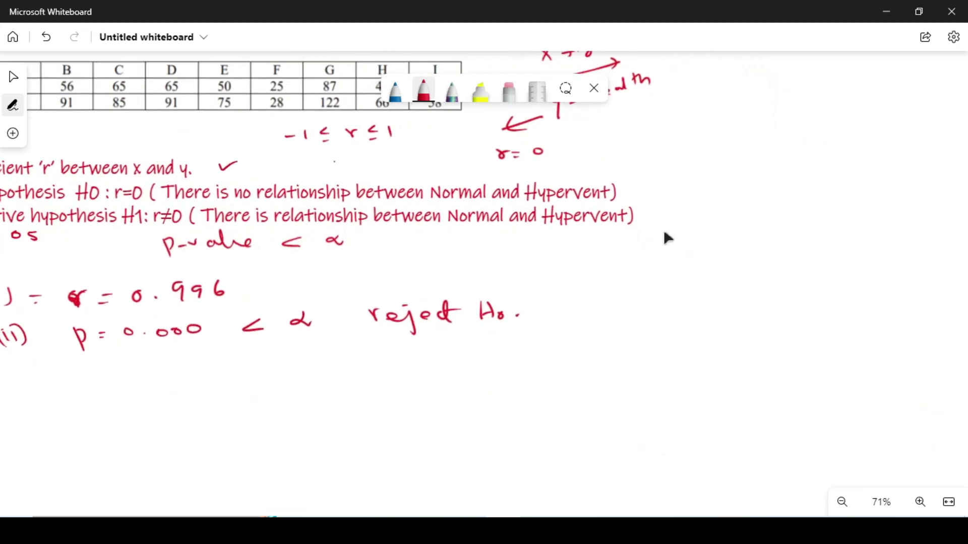
{"action": "scroll", "coordinate": [736, 303], "scroll_direction": "down", "scroll_amount": 6}
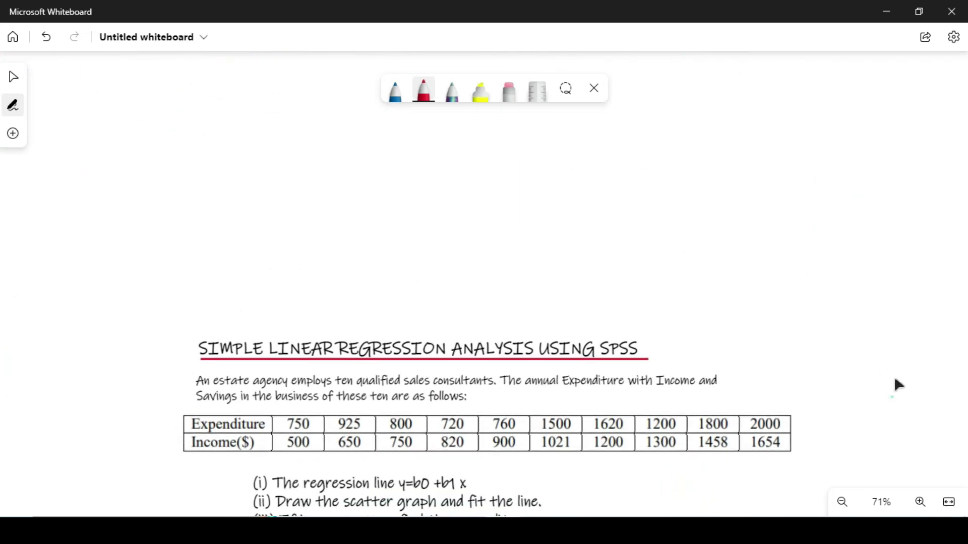
{"action": "scroll", "coordinate": [890, 303], "scroll_direction": "down", "scroll_amount": 4}
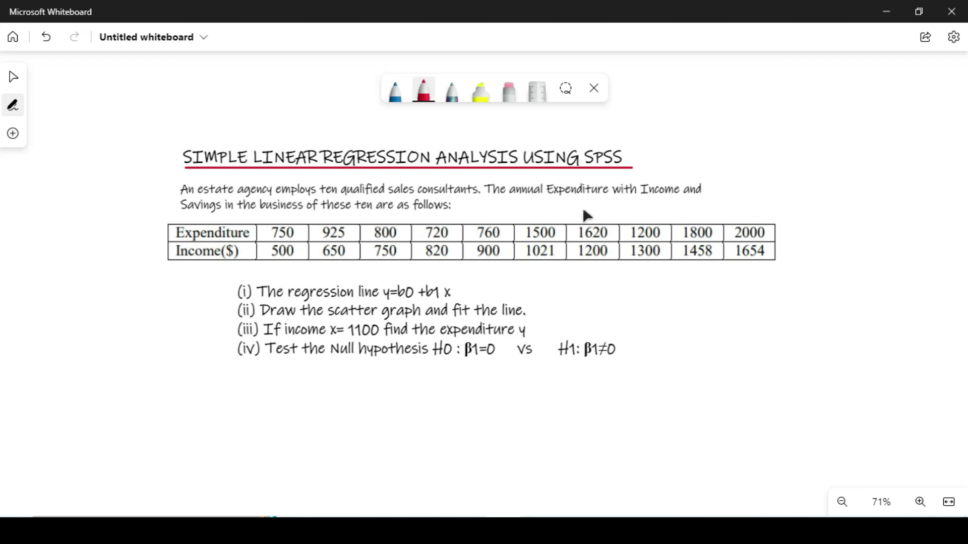
{"action": "scroll", "coordinate": [746, 390], "scroll_direction": "right", "scroll_amount": 1}
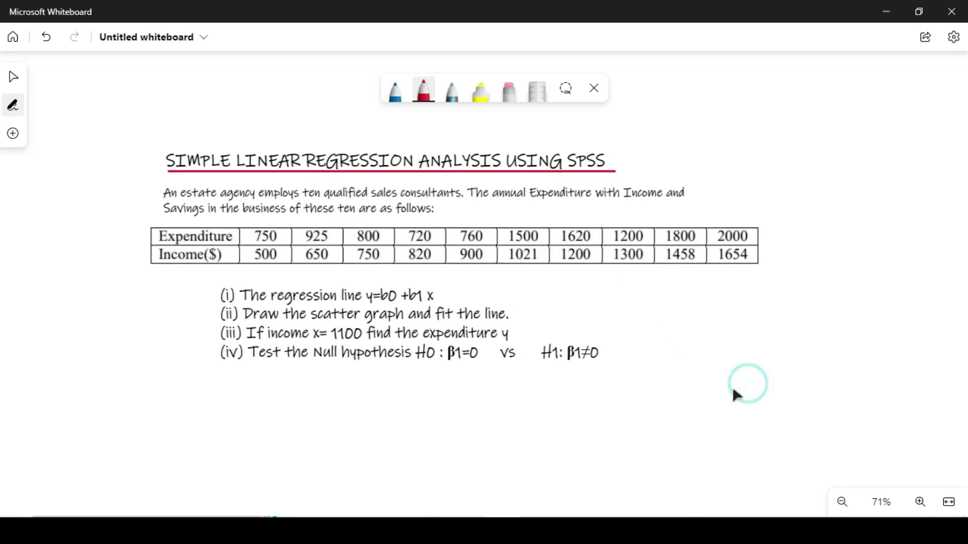
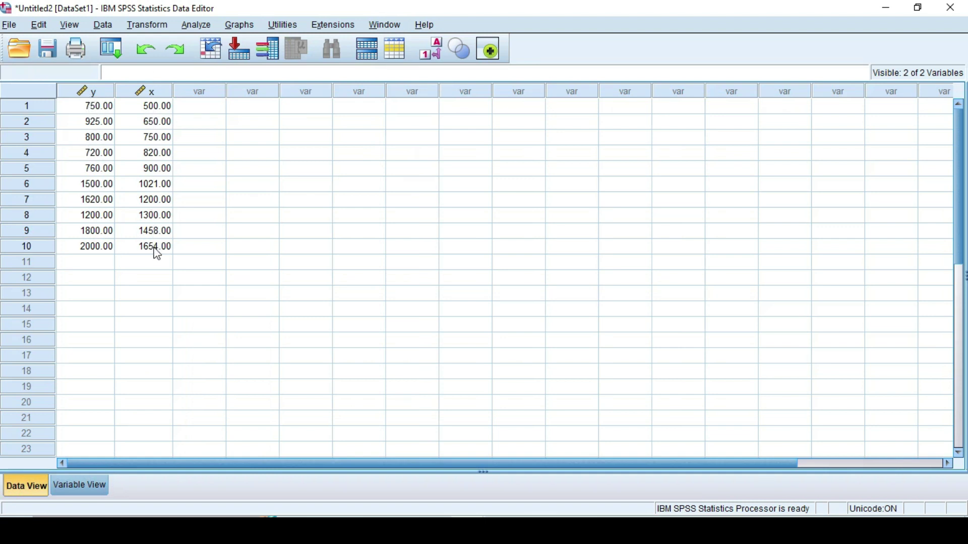
- Examine the names and labels of variables y and x in the definitions of the Untitled2 dataset in SPSS
{"action": "left_click", "coordinate": [86, 481]}
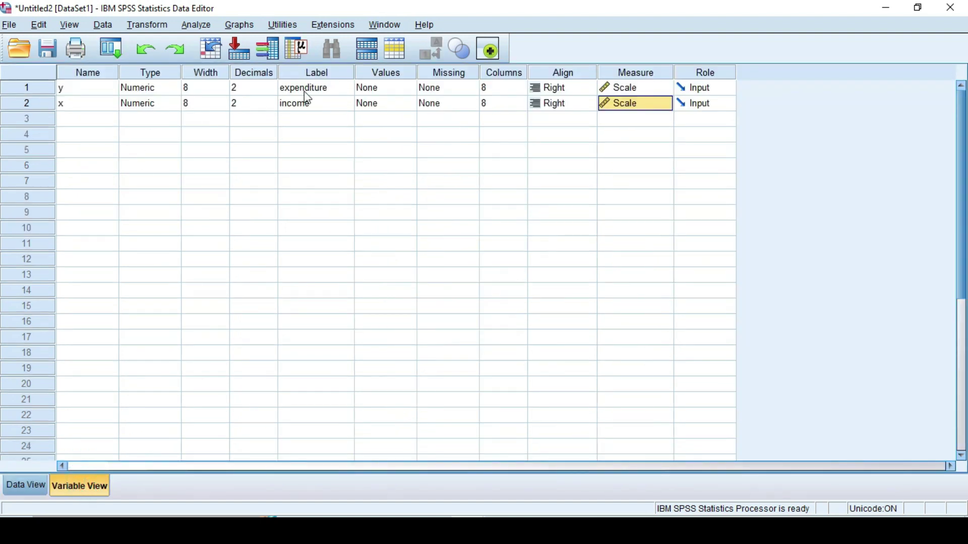
{"action": "left_click", "coordinate": [71, 90]}
{"action": "left_click", "coordinate": [316, 87]}
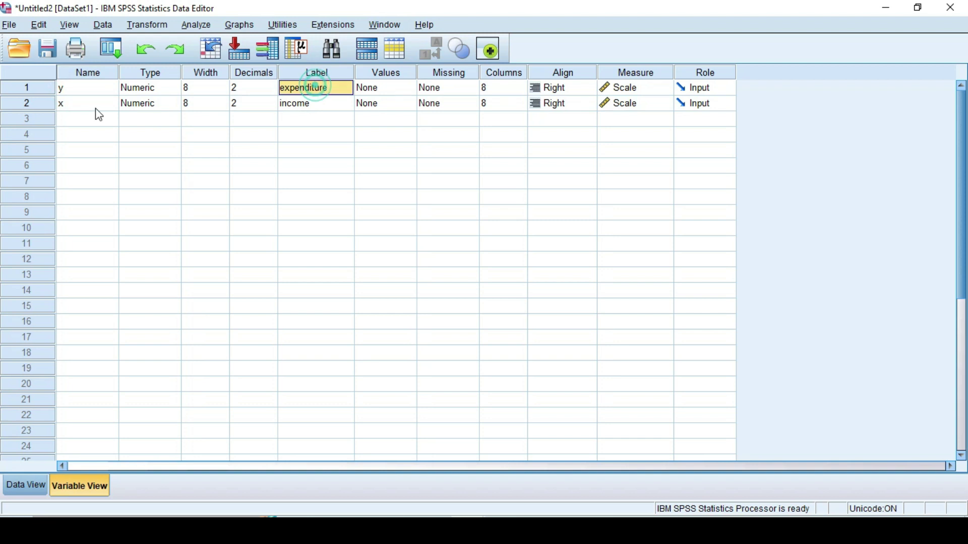
{"action": "left_click", "coordinate": [98, 105]}
{"action": "left_click", "coordinate": [298, 105]}
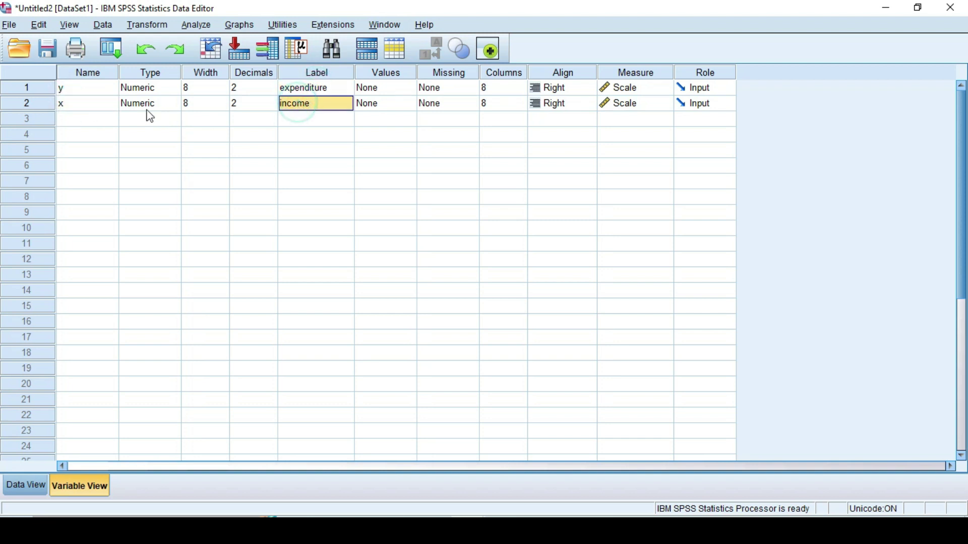
{"action": "left_click", "coordinate": [72, 105]}
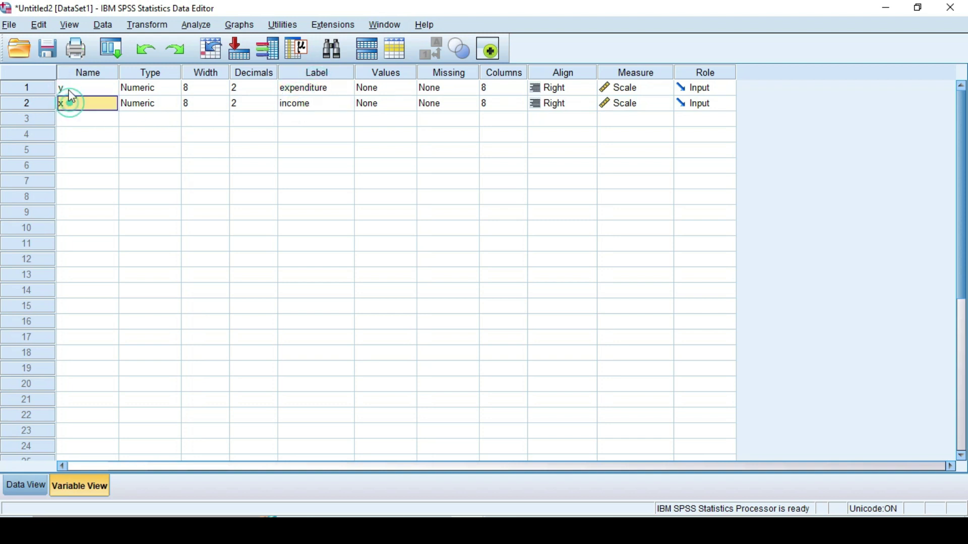
{"action": "left_click", "coordinate": [67, 89]}
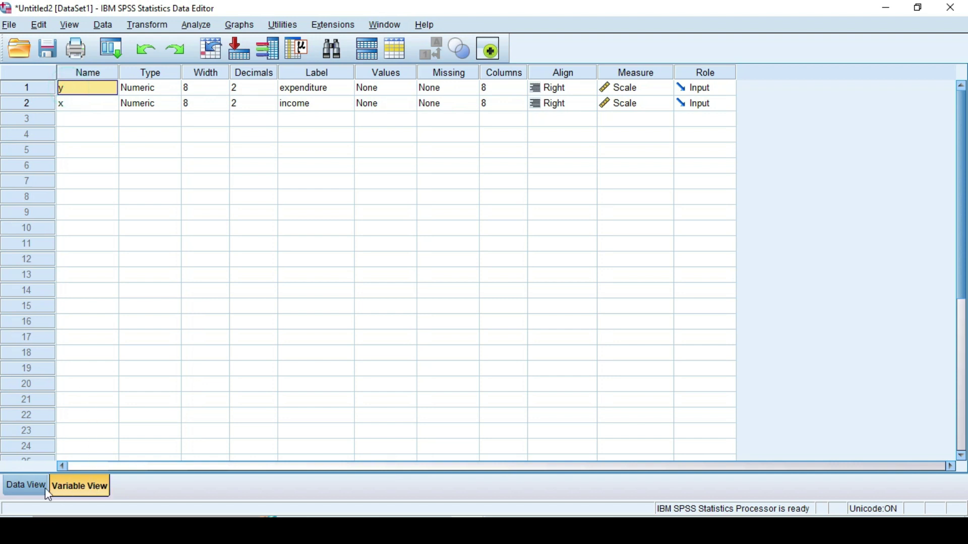
- Set up a Linear Regression on the Untitled2 data with expenditure [y] as dependent and income [x] as independent variable
{"action": "left_click", "coordinate": [24, 486]}
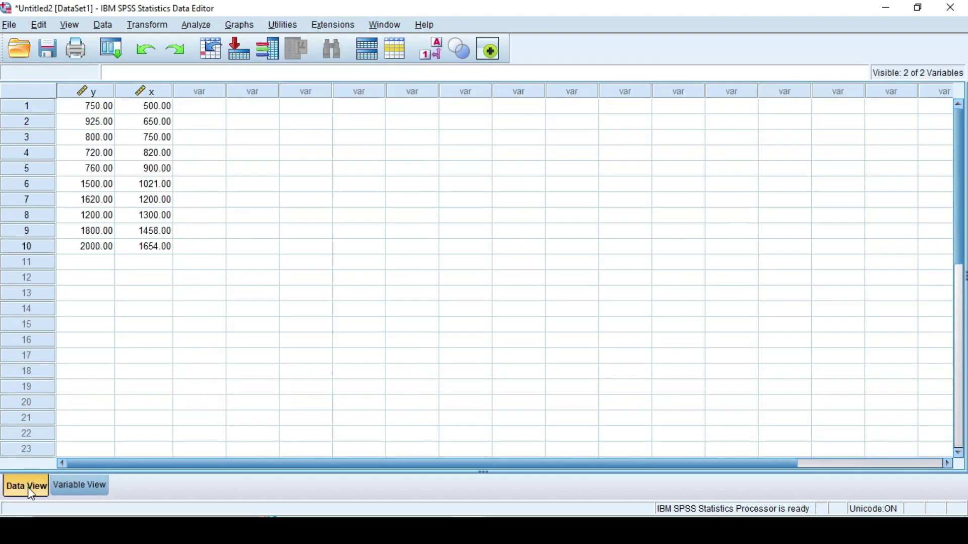
{"action": "left_click", "coordinate": [196, 24]}
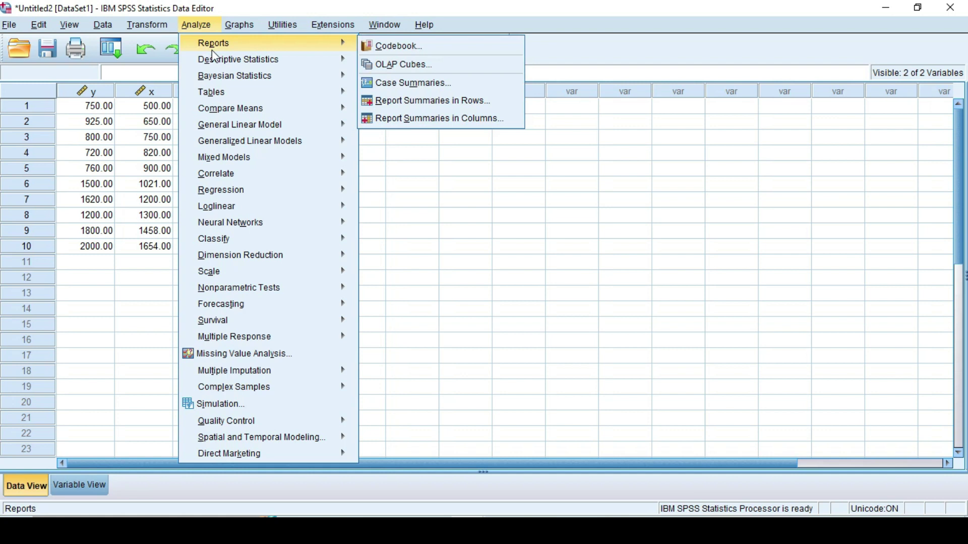
{"action": "mouse_move", "coordinate": [230, 100]}
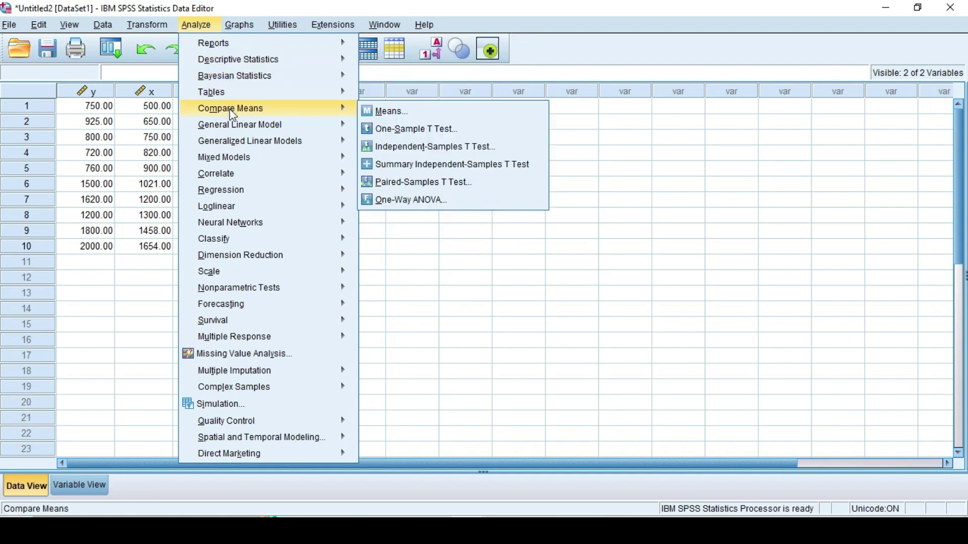
{"action": "mouse_move", "coordinate": [232, 176]}
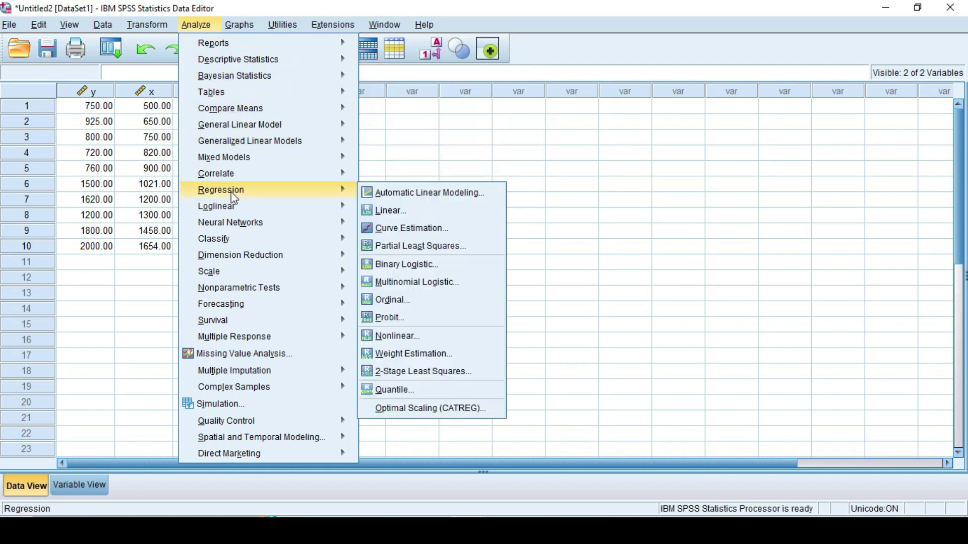
{"action": "left_click", "coordinate": [395, 211]}
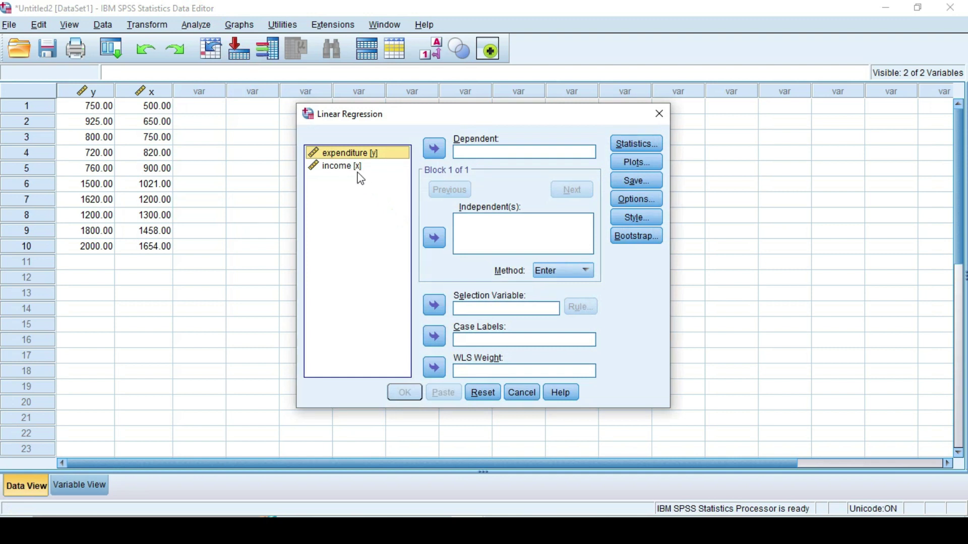
{"action": "left_click", "coordinate": [441, 154]}
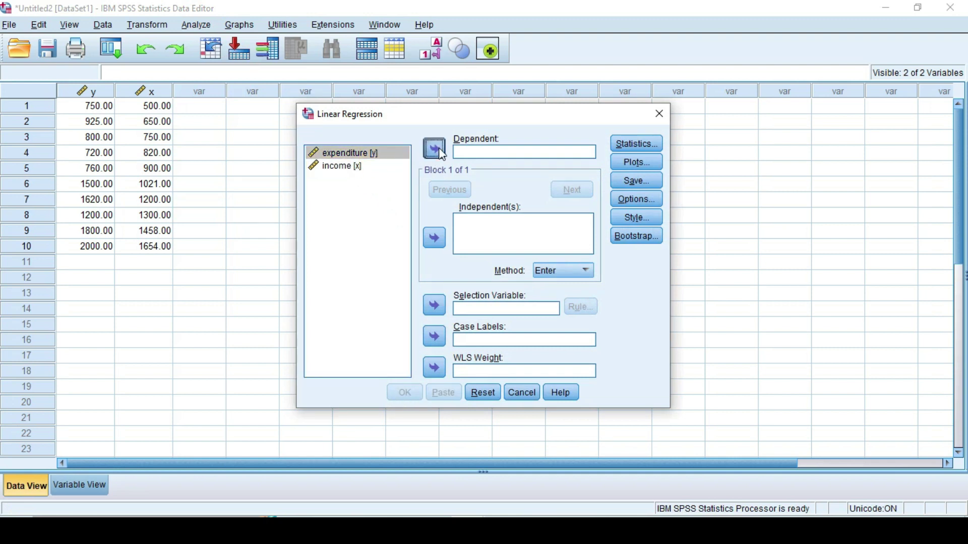
{"action": "left_click", "coordinate": [351, 153]}
{"action": "left_click", "coordinate": [435, 240]}
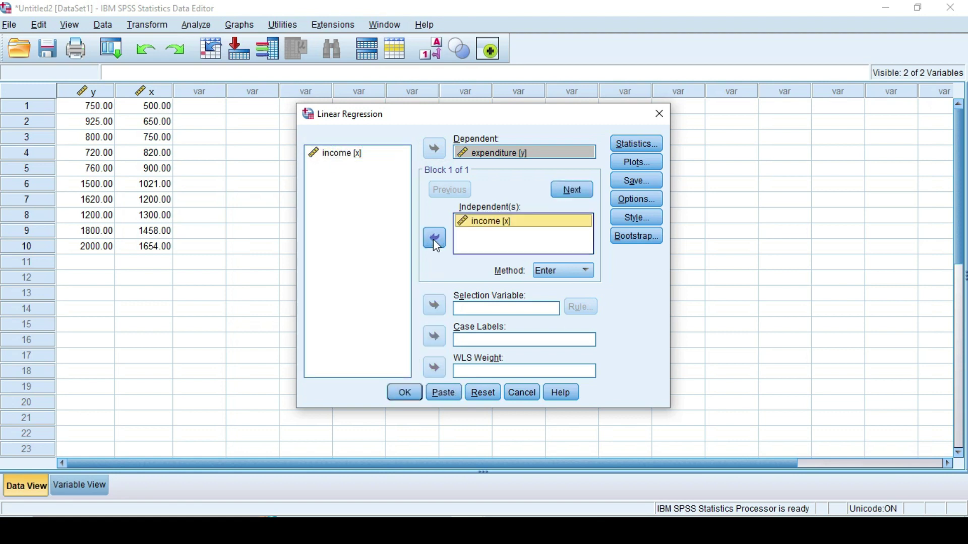
- Add 95% confidence intervals and descriptives to the statistics of the linear regression
{"action": "left_click", "coordinate": [642, 146]}
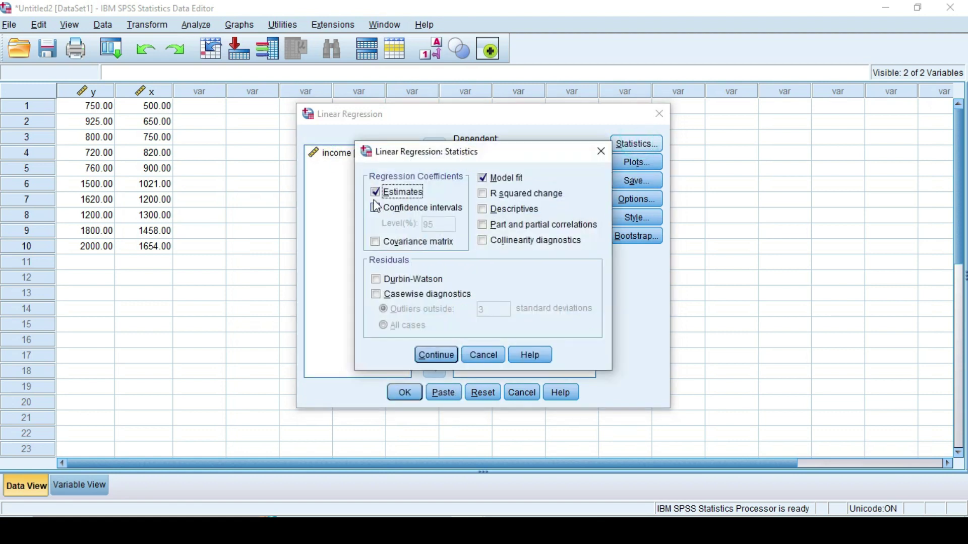
{"action": "left_click", "coordinate": [376, 207]}
{"action": "left_click", "coordinate": [482, 210]}
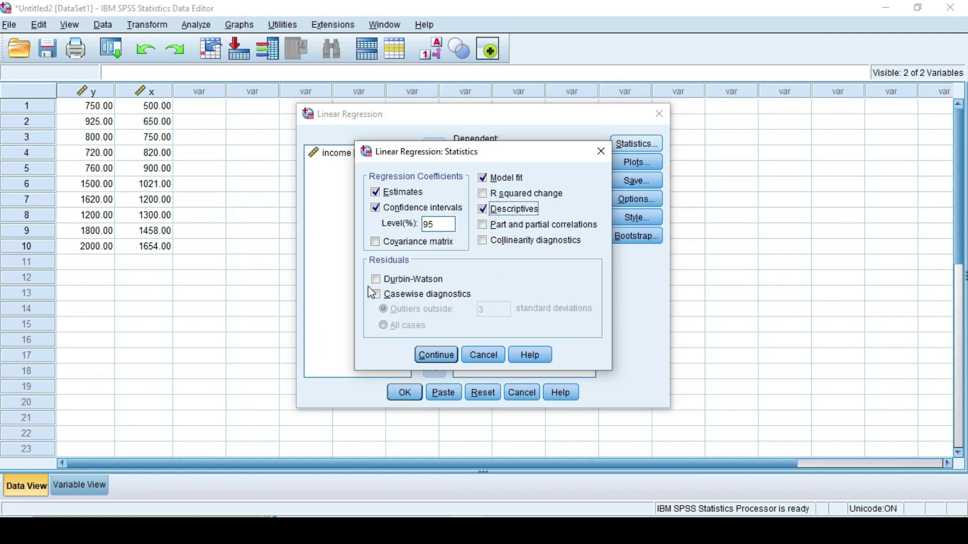
{"action": "left_click", "coordinate": [434, 356]}
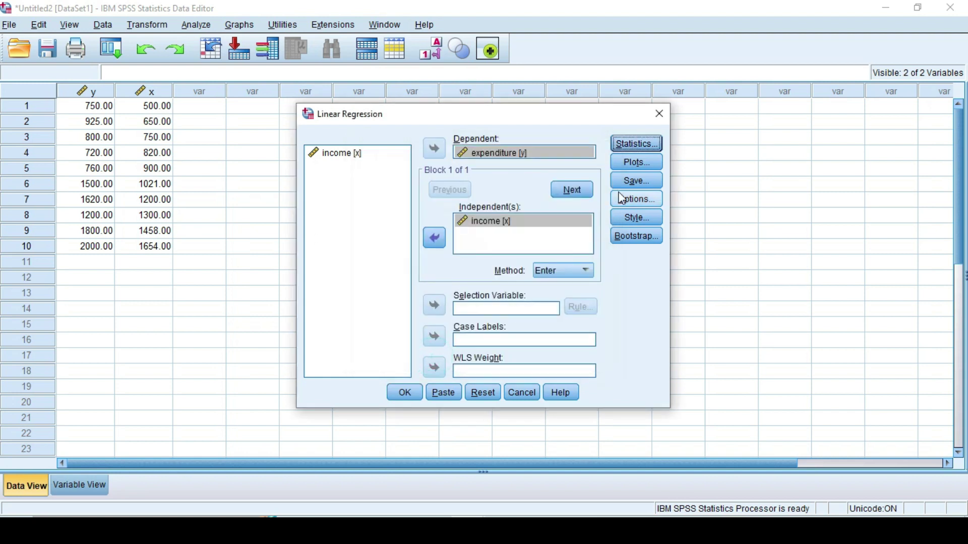
- Define the regression's scatter plot with *ZPRED on the Y axis and *ZRESID on the X axis
{"action": "left_click", "coordinate": [627, 163]}
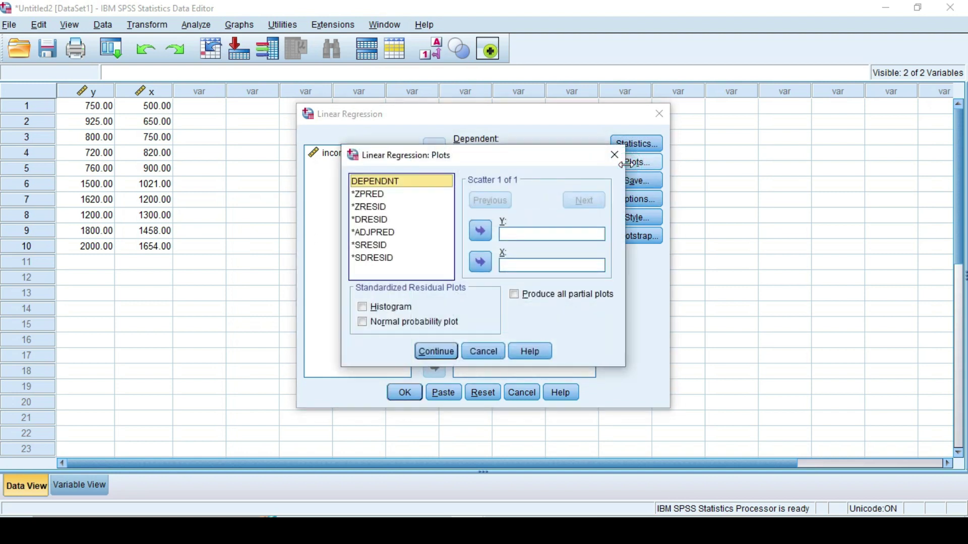
{"action": "left_click", "coordinate": [371, 194]}
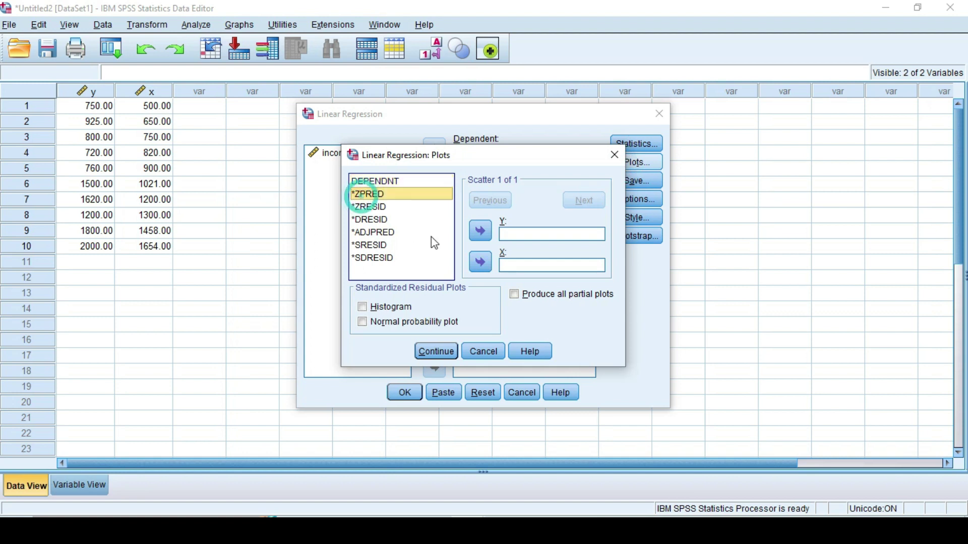
{"action": "left_click", "coordinate": [480, 232]}
{"action": "left_click", "coordinate": [365, 206]}
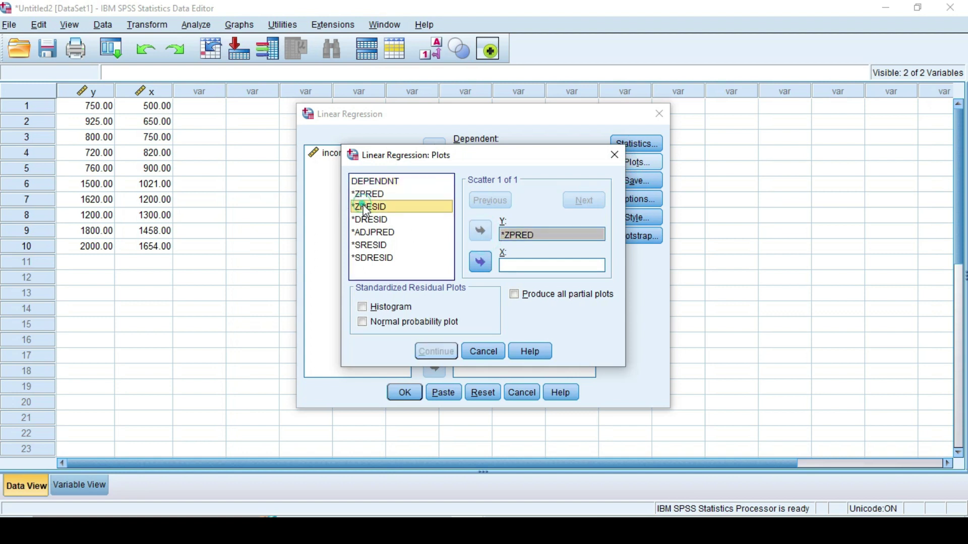
{"action": "left_click", "coordinate": [476, 268]}
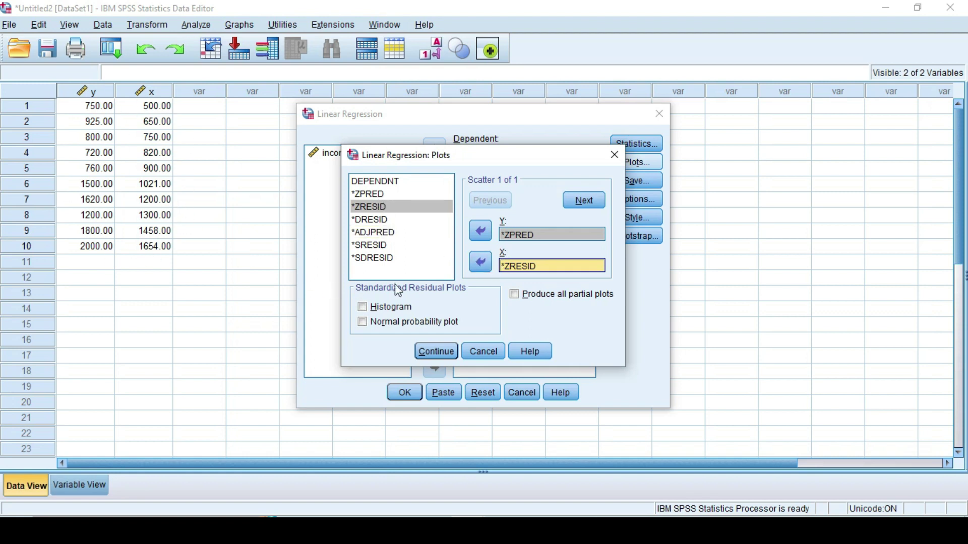
- Include a histogram and a normal probability plot of the standardized residuals in the regression plots
{"action": "left_click", "coordinate": [362, 306]}
{"action": "left_click", "coordinate": [362, 323]}
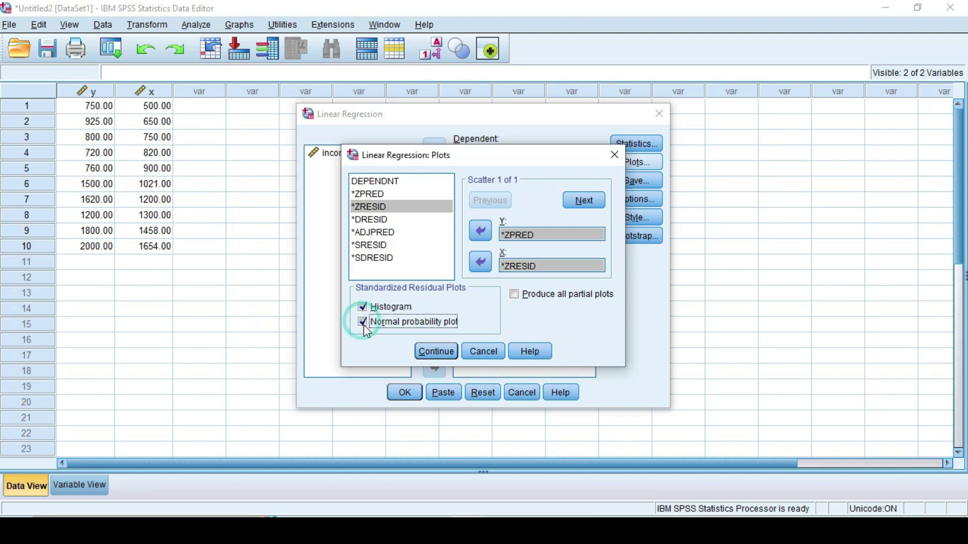
{"action": "left_click", "coordinate": [435, 353]}
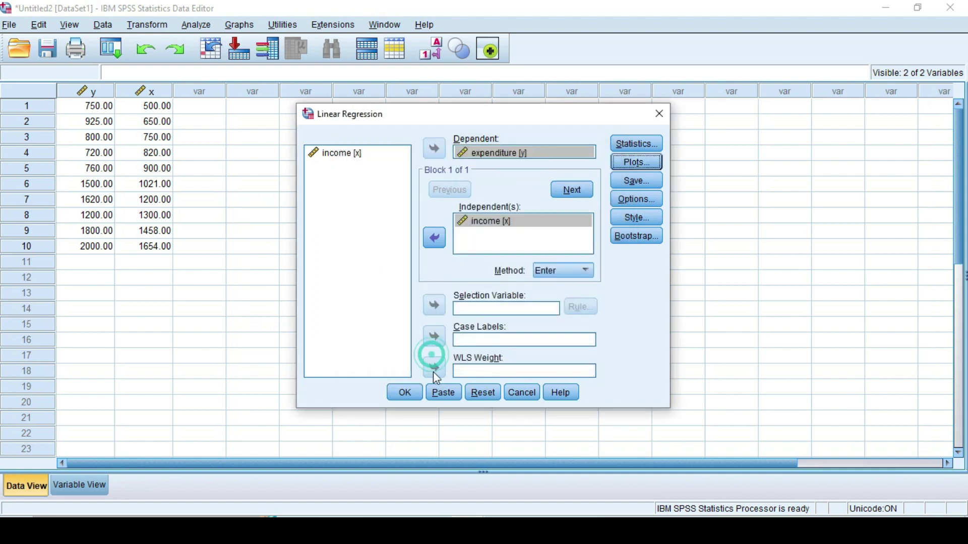
- Run the linear regression and bring up its syntax log in the Output3 document
{"action": "left_click", "coordinate": [404, 394]}
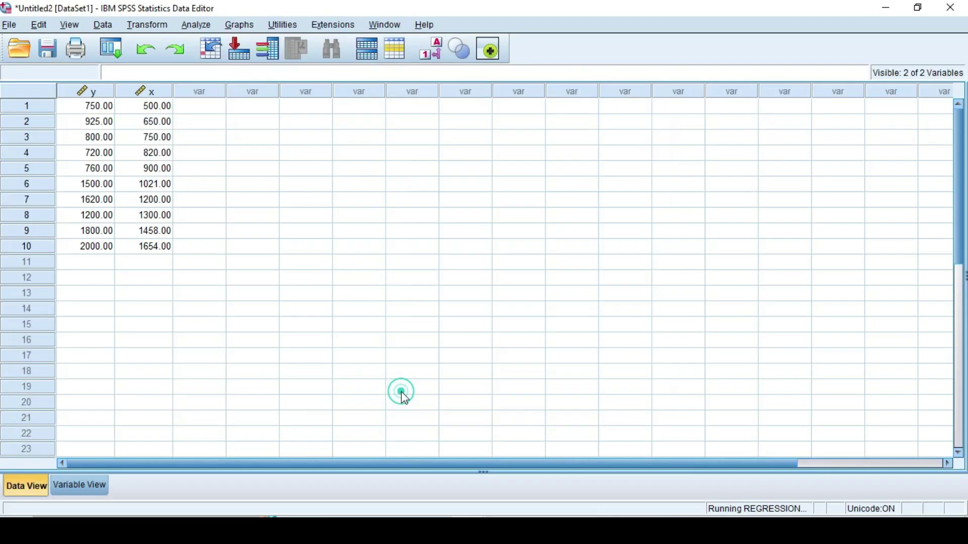
{"action": "mouse_move", "coordinate": [504, 534]}
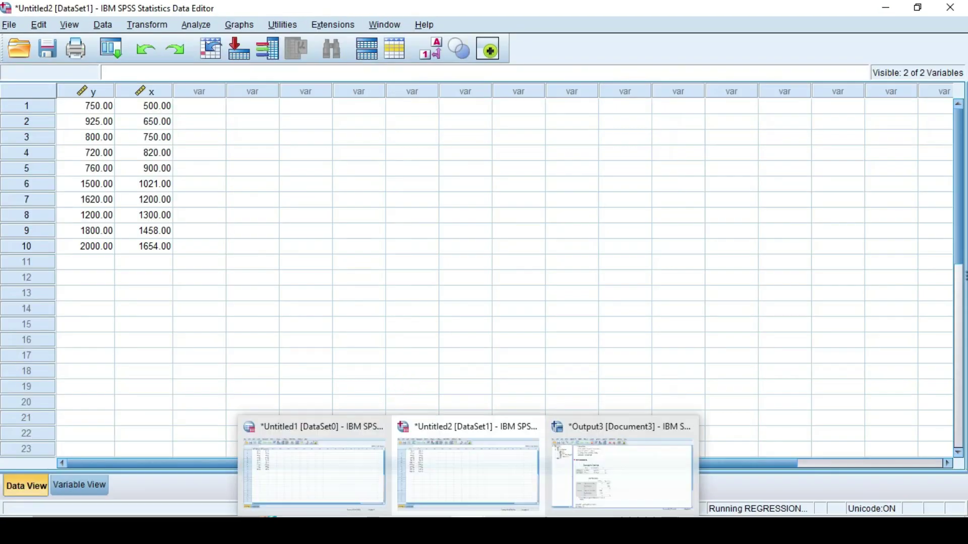
{"action": "left_click", "coordinate": [622, 474]}
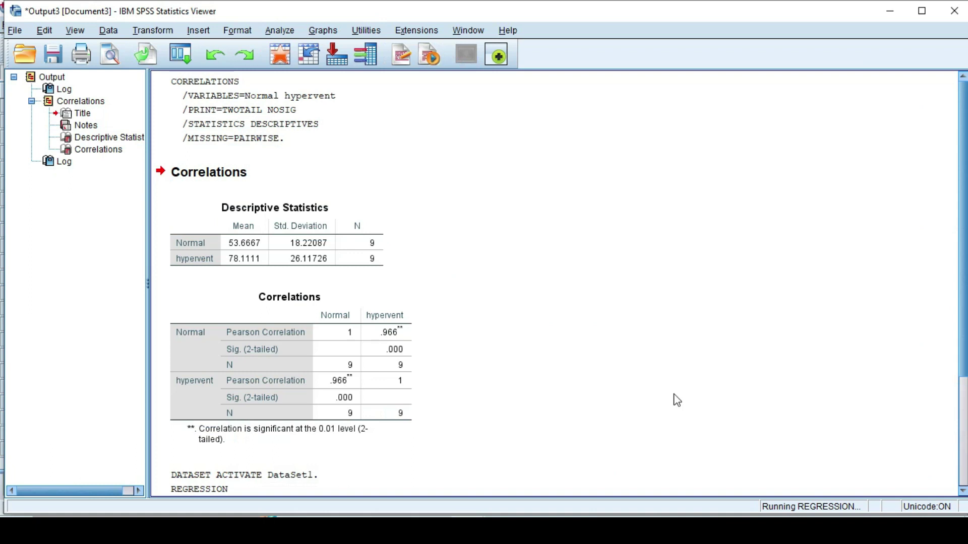
{"action": "left_click", "coordinate": [717, 325]}
{"action": "scroll", "coordinate": [761, 358], "scroll_direction": "up", "scroll_amount": 1}
{"action": "scroll", "coordinate": [761, 358], "scroll_direction": "down", "scroll_amount": 1}
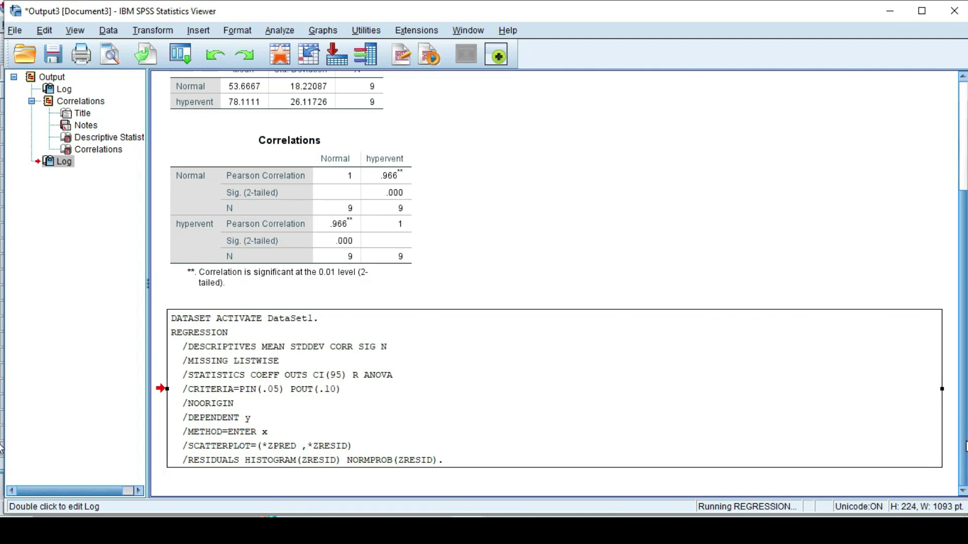
{"action": "scroll", "coordinate": [646, 280], "scroll_direction": "up", "scroll_amount": 3}
{"action": "scroll", "coordinate": [646, 282], "scroll_direction": "down", "scroll_amount": 3}
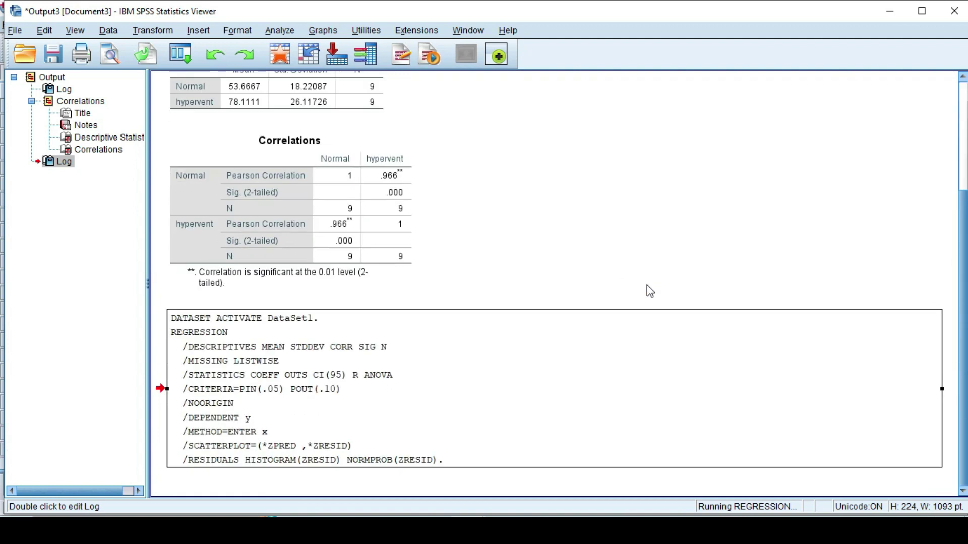
- Recheck the regression questions in Microsoft Whiteboard and return to the Output3 document in SPSS
{"action": "mouse_move", "coordinate": [502, 529]}
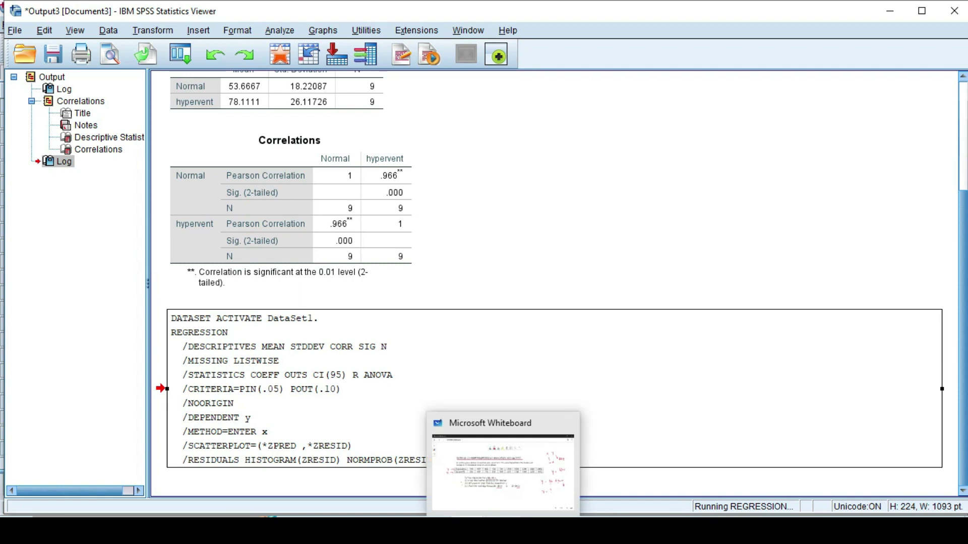
{"action": "left_click", "coordinate": [499, 492]}
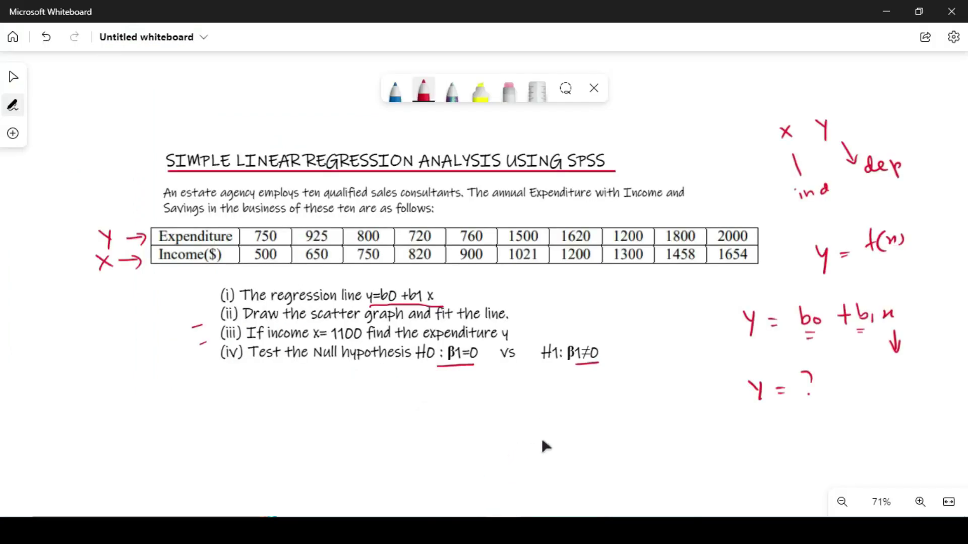
{"action": "mouse_move", "coordinate": [469, 529]}
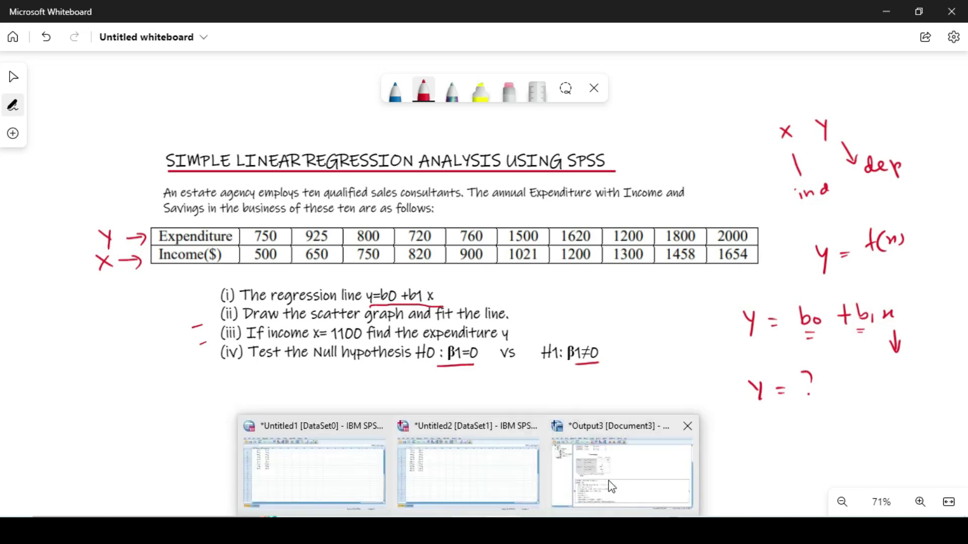
{"action": "left_click", "coordinate": [612, 483]}
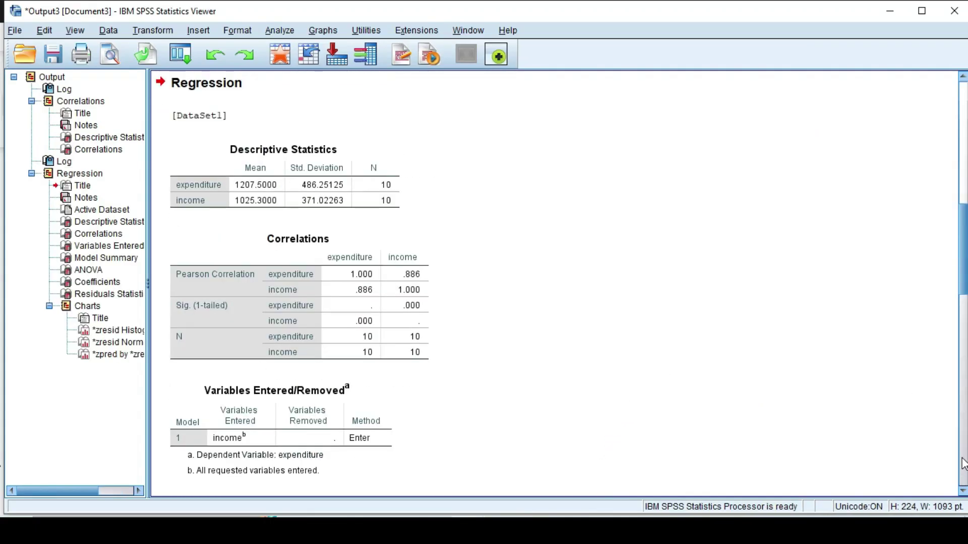
- Examine the Descriptive Statistics and Correlations tables for expenditure and income in the Regression output
{"action": "scroll", "coordinate": [639, 306], "scroll_direction": "down", "scroll_amount": 10}
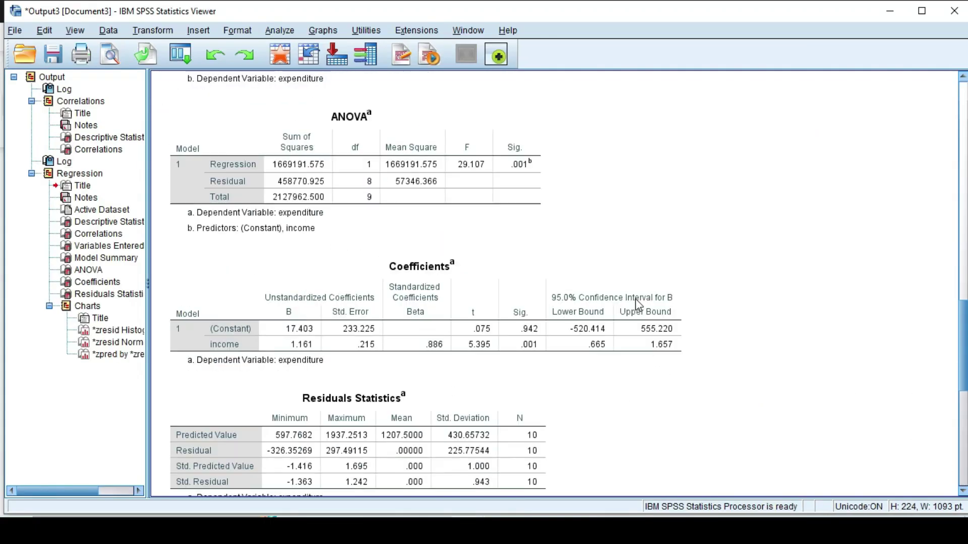
{"action": "scroll", "coordinate": [639, 306], "scroll_direction": "up", "scroll_amount": 5}
{"action": "scroll", "coordinate": [638, 306], "scroll_direction": "up", "scroll_amount": 5}
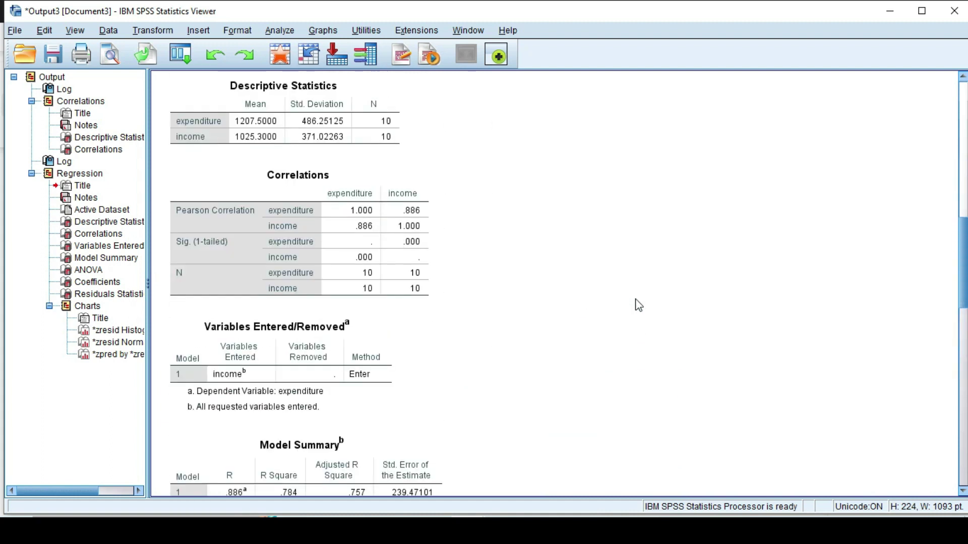
{"action": "scroll", "coordinate": [639, 305], "scroll_direction": "down", "scroll_amount": 3}
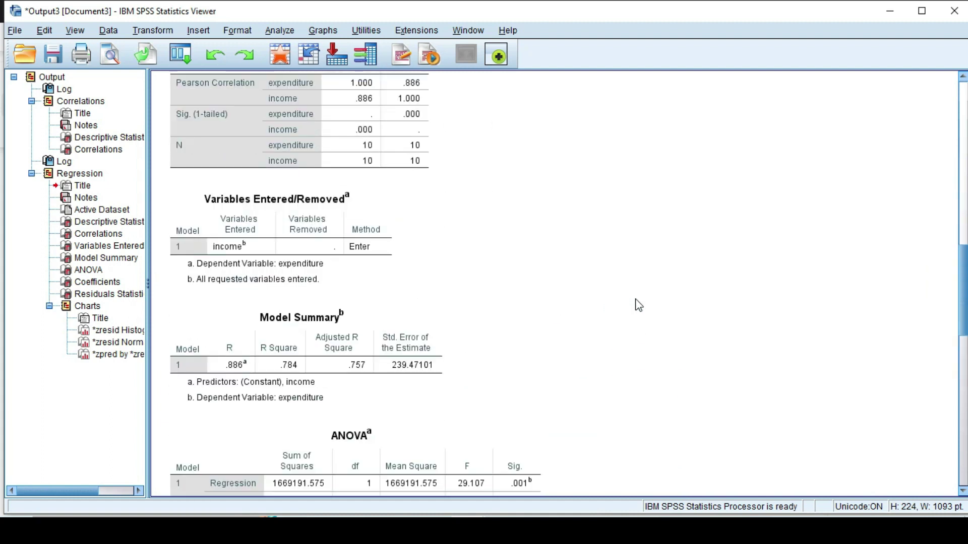
{"action": "scroll", "coordinate": [639, 305], "scroll_direction": "up", "scroll_amount": 8}
{"action": "scroll", "coordinate": [638, 305], "scroll_direction": "down", "scroll_amount": 3}
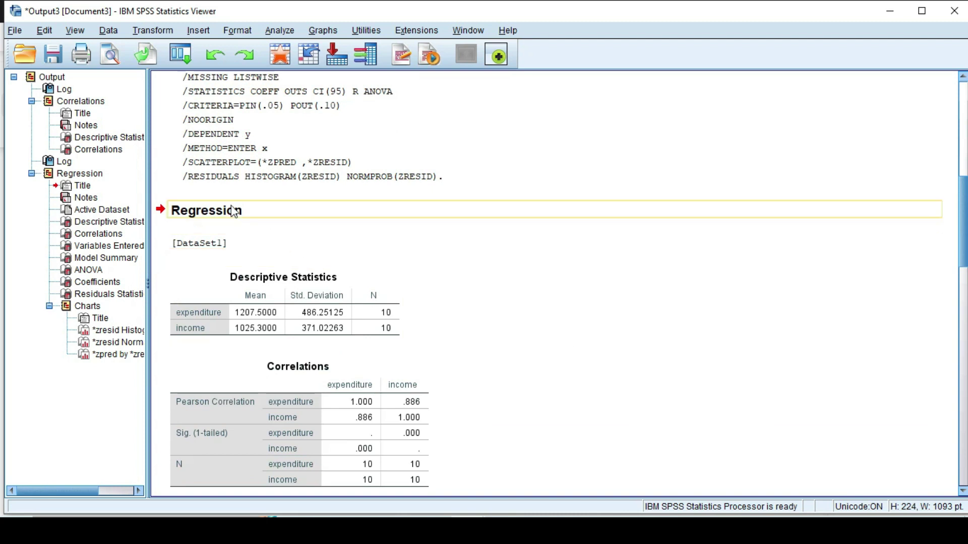
{"action": "scroll", "coordinate": [599, 258], "scroll_direction": "down", "scroll_amount": 1}
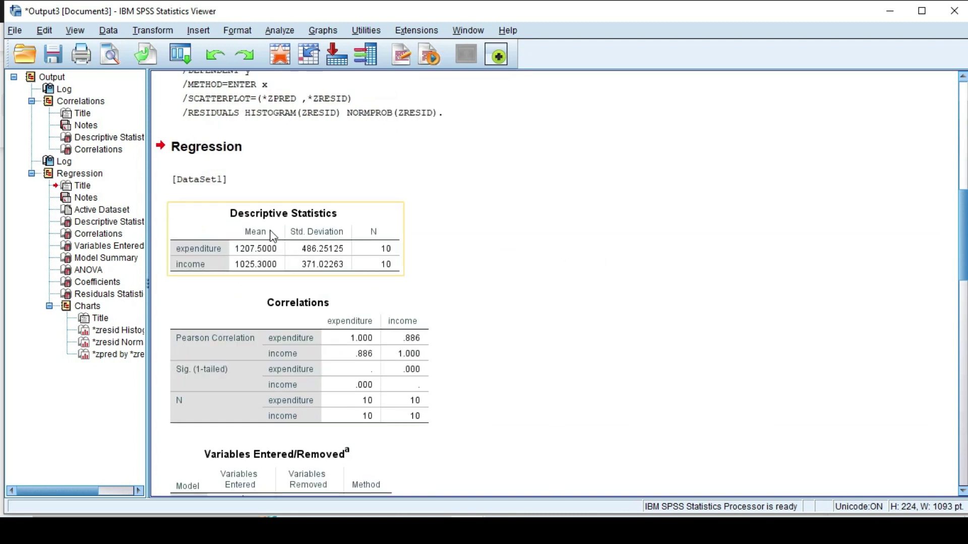
{"action": "scroll", "coordinate": [544, 345], "scroll_direction": "down", "scroll_amount": 1}
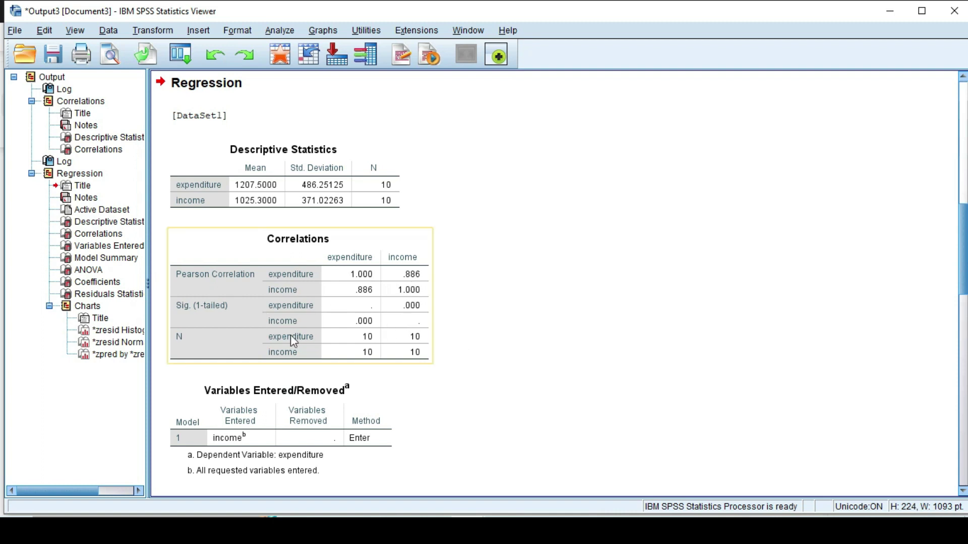
- Examine the Model Summary, ANOVA and Coefficients tables and the standardized residual histogram of the regression
{"action": "scroll", "coordinate": [683, 383], "scroll_direction": "down", "scroll_amount": 5}
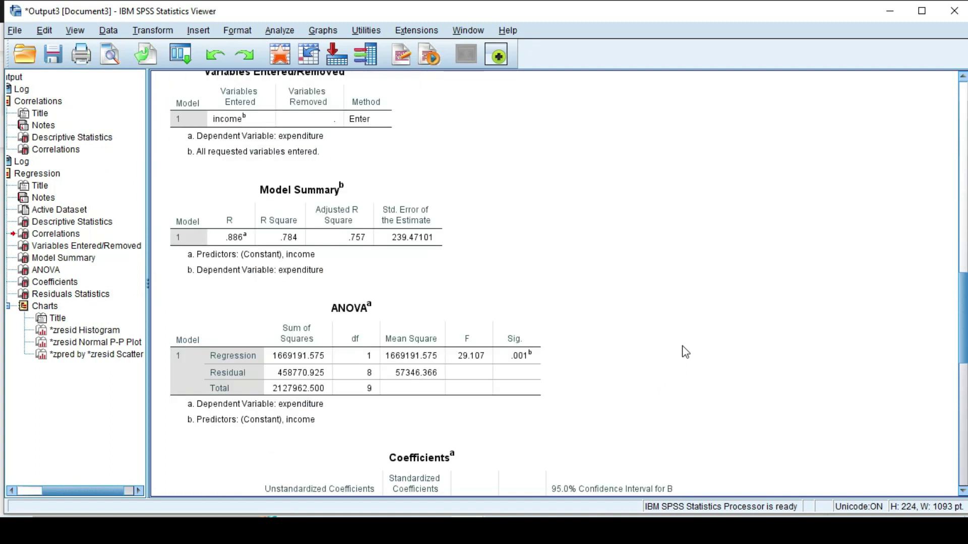
{"action": "scroll", "coordinate": [686, 353], "scroll_direction": "down", "scroll_amount": 1}
{"action": "scroll", "coordinate": [685, 352], "scroll_direction": "down", "scroll_amount": 3}
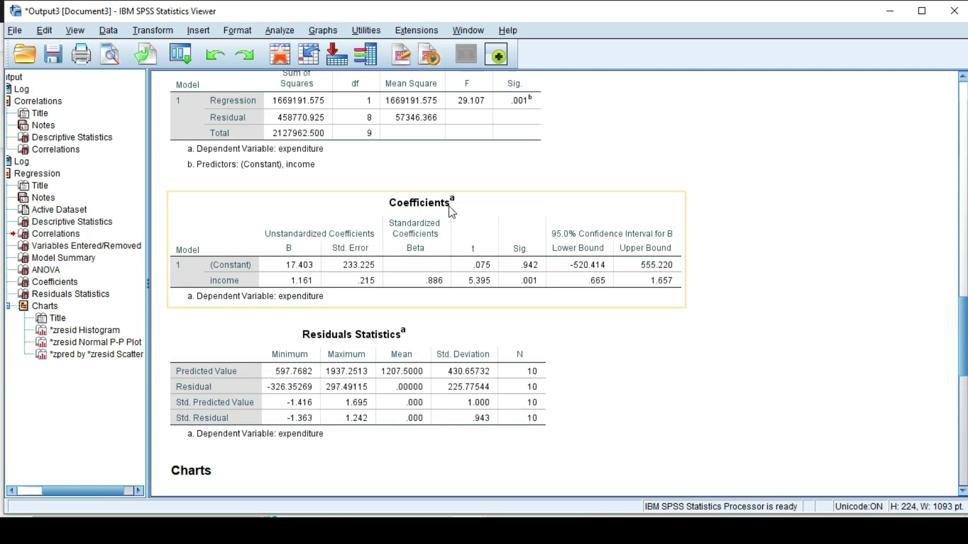
{"action": "scroll", "coordinate": [485, 232], "scroll_direction": "down", "scroll_amount": 9}
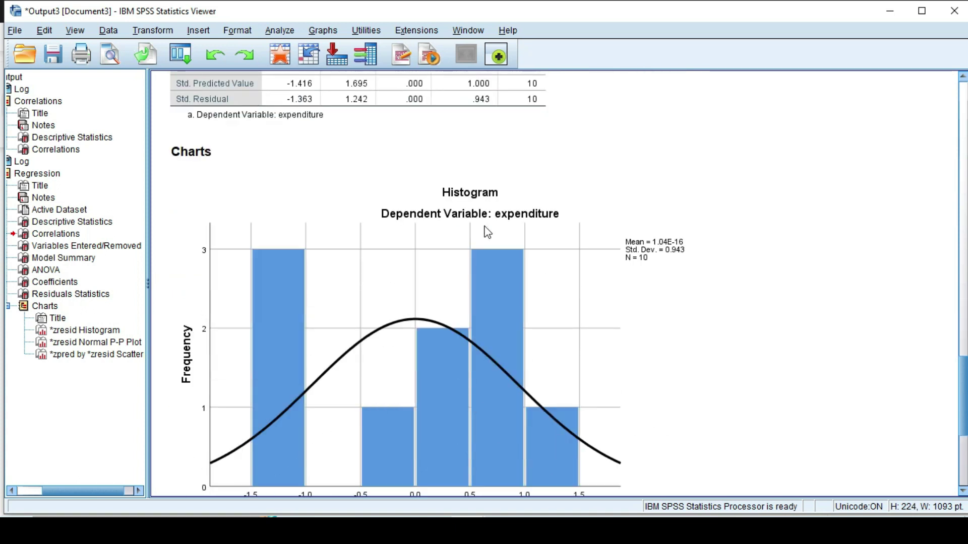
{"action": "scroll", "coordinate": [484, 225], "scroll_direction": "up", "scroll_amount": 2}
{"action": "scroll", "coordinate": [374, 292], "scroll_direction": "up", "scroll_amount": 1}
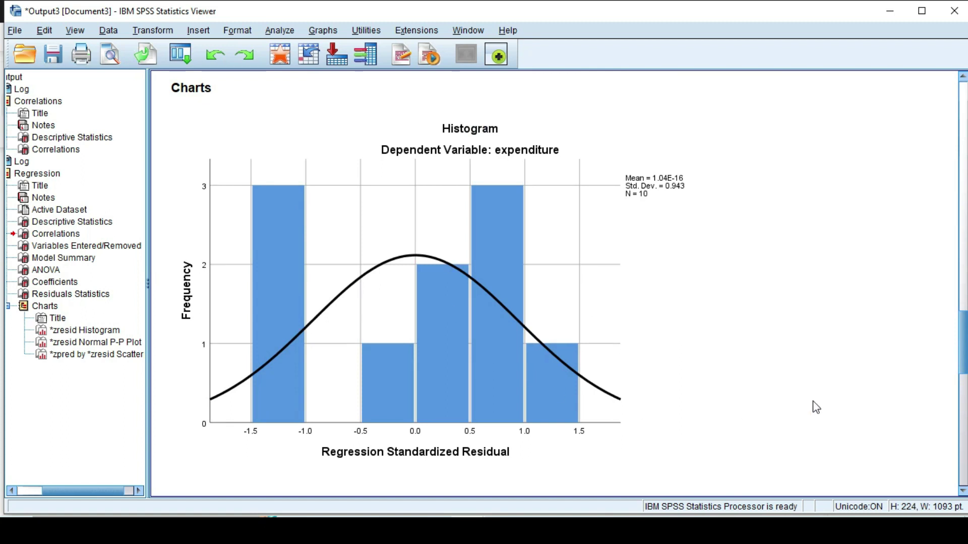
- Examine the normal P-P plot and residual scatterplot of the regression, and recheck the Residuals Statistics and Coefficients tables
{"action": "scroll", "coordinate": [817, 406], "scroll_direction": "down", "scroll_amount": 5}
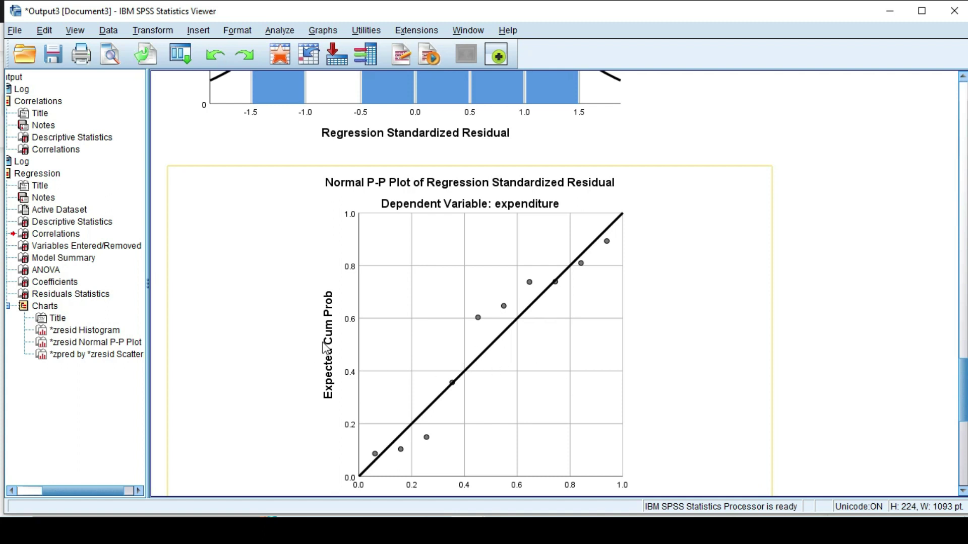
{"action": "scroll", "coordinate": [731, 390], "scroll_direction": "down", "scroll_amount": 3}
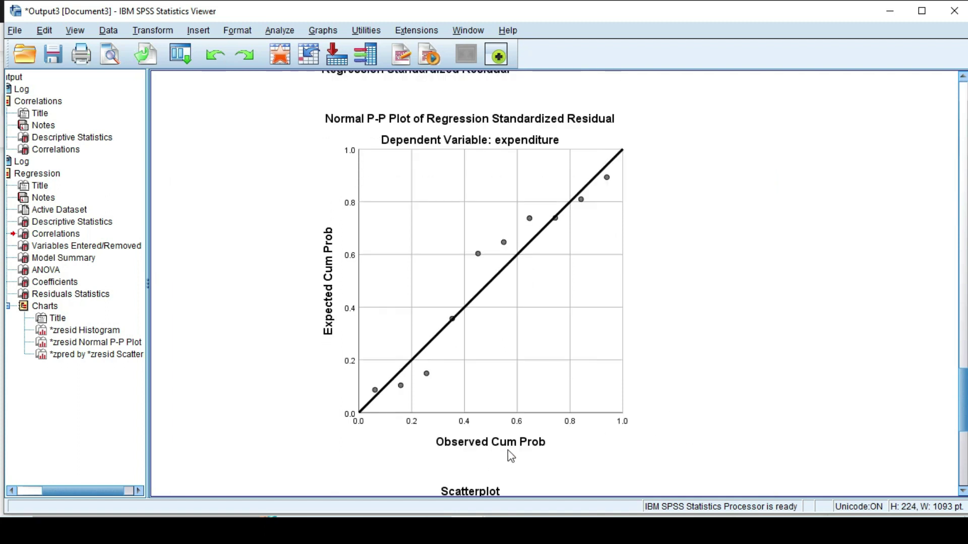
{"action": "scroll", "coordinate": [736, 348], "scroll_direction": "down", "scroll_amount": 5}
{"action": "scroll", "coordinate": [740, 353], "scroll_direction": "down", "scroll_amount": 3}
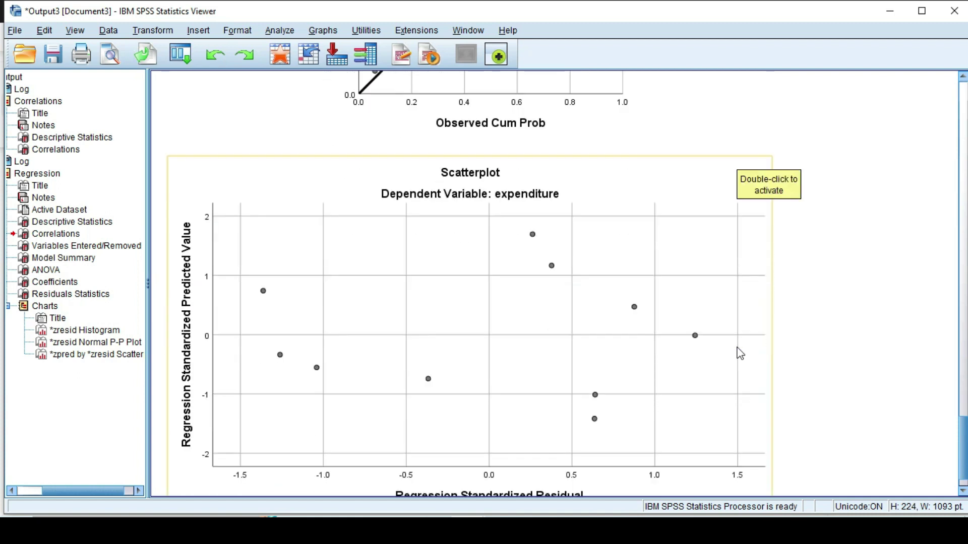
{"action": "scroll", "coordinate": [739, 352], "scroll_direction": "down", "scroll_amount": 2}
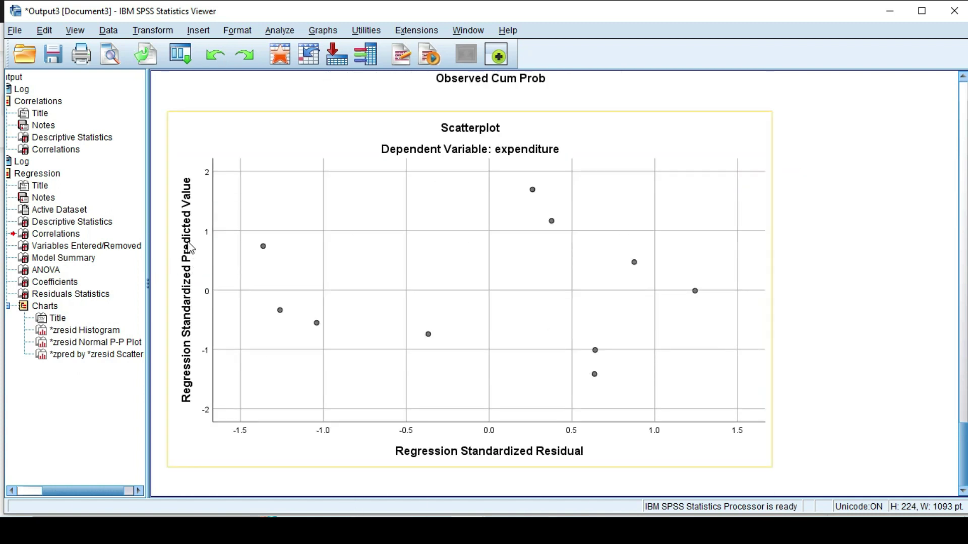
{"action": "scroll", "coordinate": [776, 331], "scroll_direction": "up", "scroll_amount": 6}
{"action": "scroll", "coordinate": [775, 331], "scroll_direction": "down", "scroll_amount": 6}
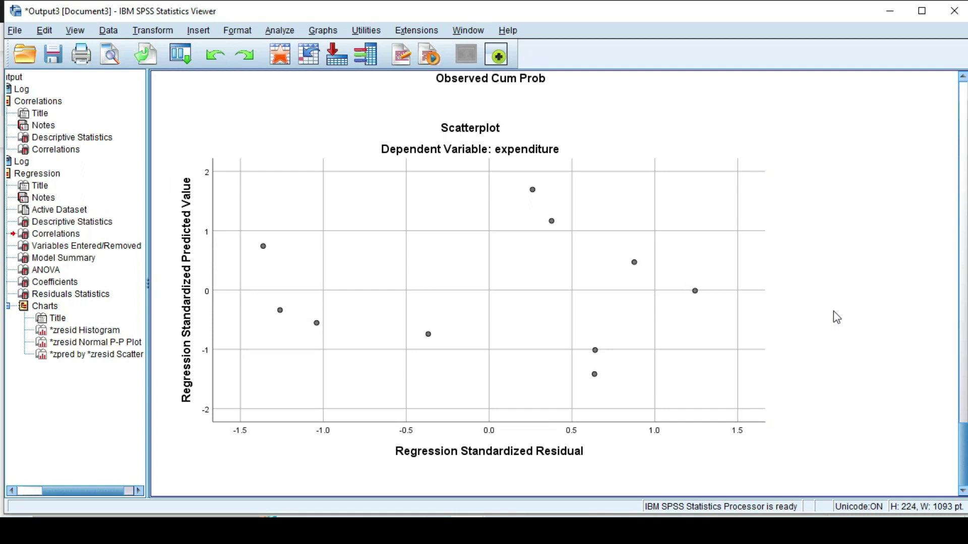
{"action": "scroll", "coordinate": [837, 318], "scroll_direction": "up", "scroll_amount": 8}
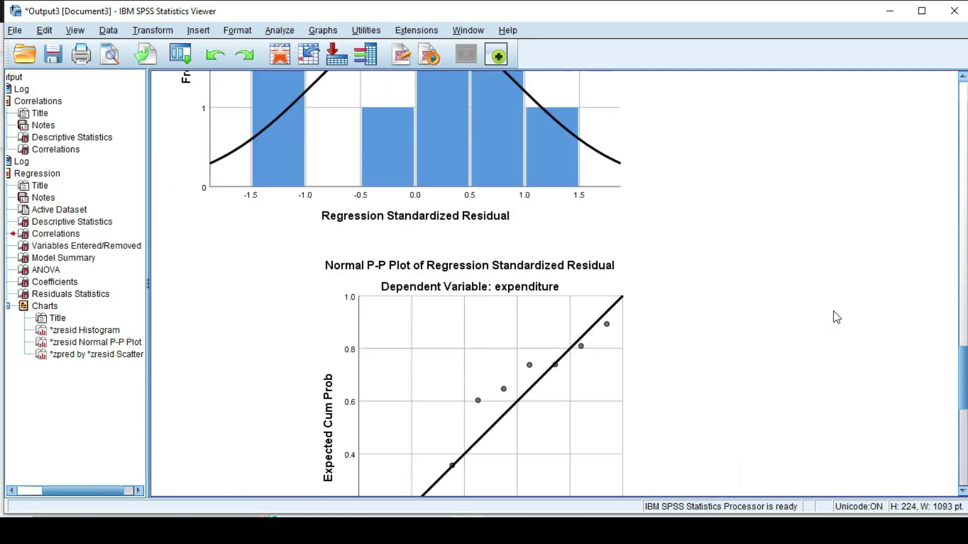
{"action": "scroll", "coordinate": [823, 327], "scroll_direction": "up", "scroll_amount": 8}
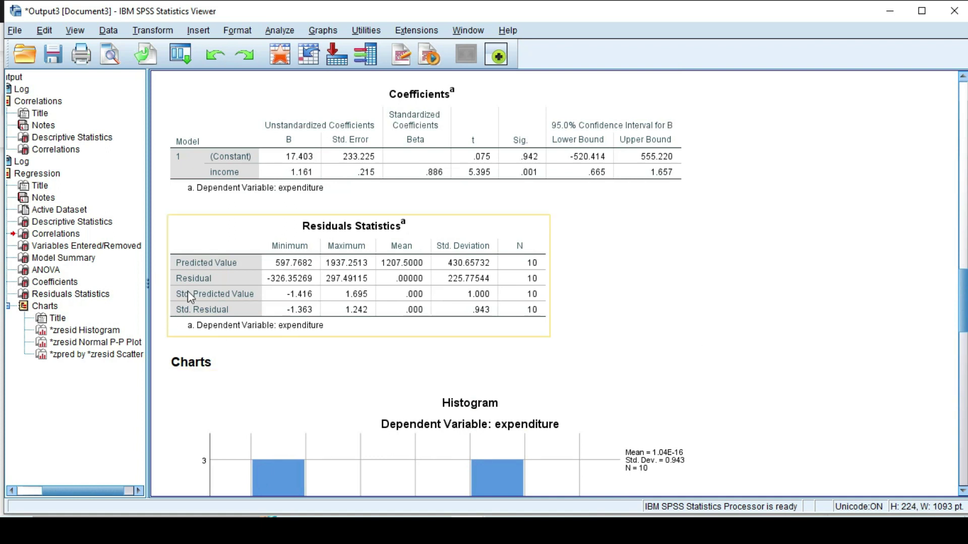
{"action": "scroll", "coordinate": [473, 373], "scroll_direction": "up", "scroll_amount": 3}
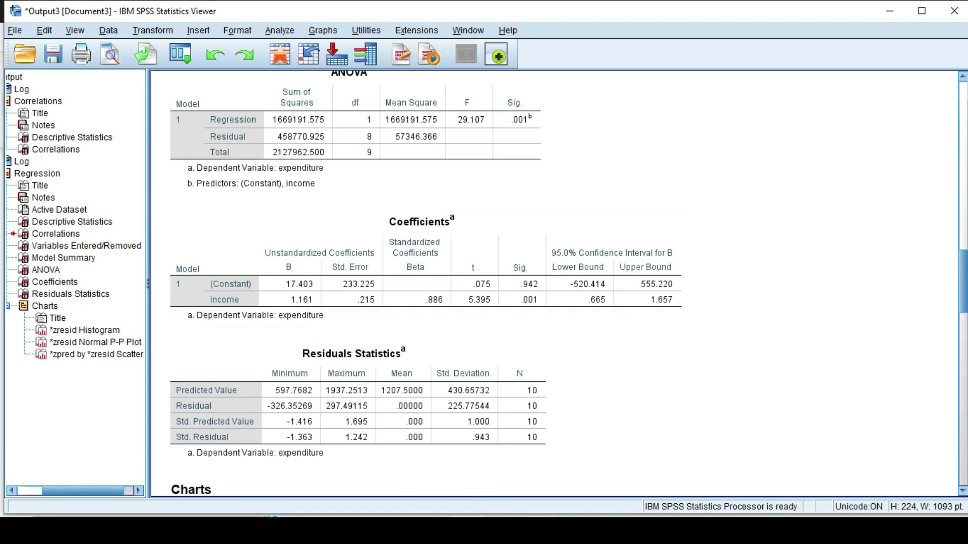
- Switch to Microsoft Whiteboard and handwrite answer (i), Y = 17.403 + 1.161x, below the questions
{"action": "left_click", "coordinate": [483, 513]}
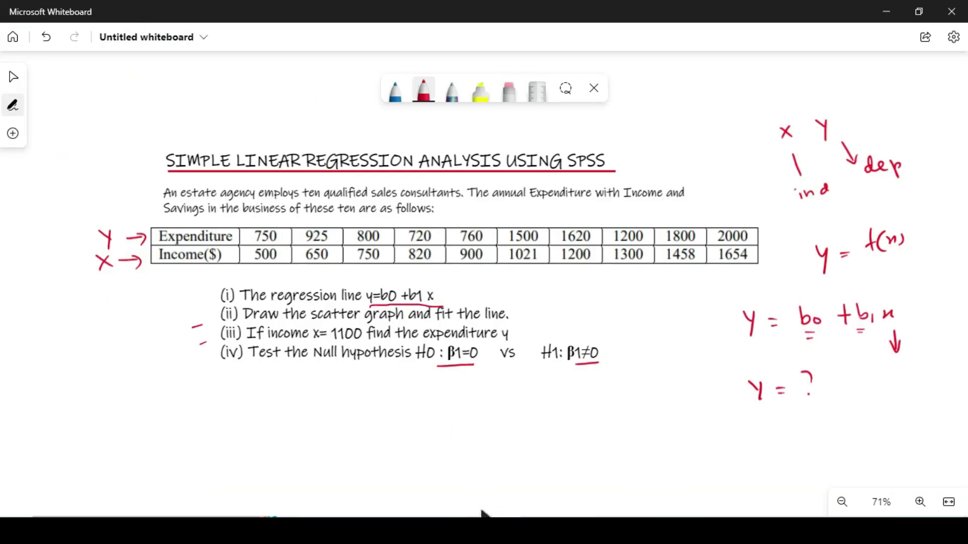
{"action": "mouse_move", "coordinate": [235, 398]}
{"action": "left_mouse_down"}
{"action": "mouse_move", "coordinate": [246, 408]}
{"action": "mouse_move", "coordinate": [218, 413]}
{"action": "left_mouse_up"}
{"action": "mouse_move", "coordinate": [303, 396]}
{"action": "left_mouse_down"}
{"action": "mouse_move", "coordinate": [310, 422]}
{"action": "mouse_move", "coordinate": [341, 408]}
{"action": "left_mouse_up"}
{"action": "left_click_drag", "start_coordinate": [333, 414], "coordinate": [422, 416]}
{"action": "left_click", "coordinate": [400, 409]}
{"action": "mouse_move", "coordinate": [429, 406]}
{"action": "left_mouse_down"}
{"action": "mouse_move", "coordinate": [437, 409]}
{"action": "mouse_move", "coordinate": [429, 405]}
{"action": "left_mouse_up"}
{"action": "mouse_move", "coordinate": [443, 404]}
{"action": "left_mouse_down"}
{"action": "mouse_move", "coordinate": [452, 410]}
{"action": "mouse_move", "coordinate": [446, 419]}
{"action": "left_mouse_up"}
{"action": "mouse_move", "coordinate": [467, 410]}
{"action": "left_mouse_down"}
{"action": "mouse_move", "coordinate": [480, 408]}
{"action": "mouse_move", "coordinate": [473, 420]}
{"action": "mouse_move", "coordinate": [522, 417]}
{"action": "left_mouse_up"}
{"action": "left_click", "coordinate": [507, 411]}
{"action": "left_click_drag", "start_coordinate": [540, 398], "coordinate": [535, 404]}
{"action": "mouse_move", "coordinate": [551, 398]}
{"action": "left_mouse_down"}
{"action": "mouse_move", "coordinate": [550, 412]}
{"action": "mouse_move", "coordinate": [568, 413]}
{"action": "left_mouse_up"}
{"action": "left_click_drag", "start_coordinate": [583, 402], "coordinate": [585, 412]}
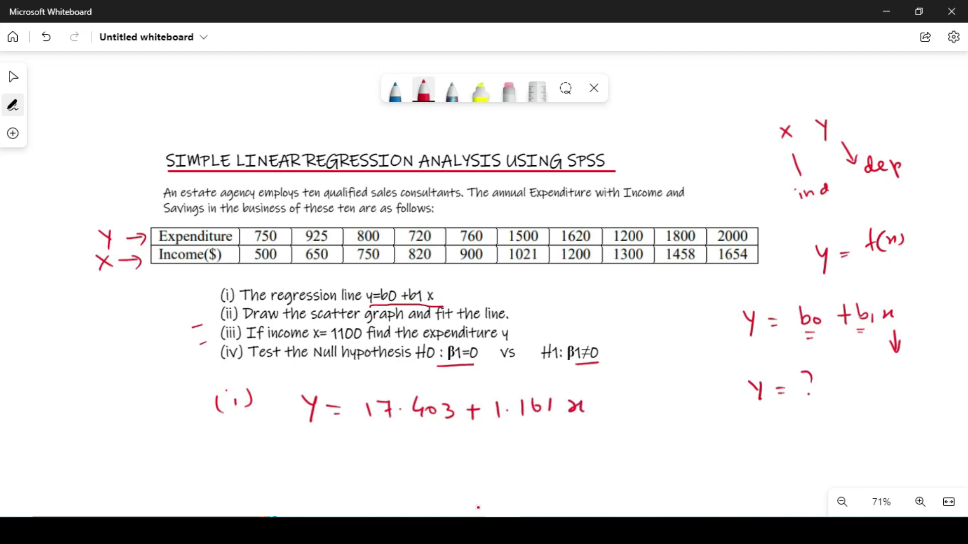
- Mark question (i), underline x= 1100 and y in question (iii), and handwrite Y = 17.403 + 1.161 (1100) below the regression equation
{"action": "left_click_drag", "start_coordinate": [207, 301], "coordinate": [214, 298]}
{"action": "left_click_drag", "start_coordinate": [315, 341], "coordinate": [361, 341]}
{"action": "left_click_drag", "start_coordinate": [498, 346], "coordinate": [506, 342]}
{"action": "left_click_drag", "start_coordinate": [323, 453], "coordinate": [331, 461]}
{"action": "mouse_move", "coordinate": [338, 452]}
{"action": "left_mouse_down"}
{"action": "mouse_move", "coordinate": [333, 478]}
{"action": "mouse_move", "coordinate": [358, 461]}
{"action": "left_mouse_up"}
{"action": "left_click_drag", "start_coordinate": [350, 467], "coordinate": [358, 467]}
{"action": "mouse_move", "coordinate": [373, 453]}
{"action": "left_mouse_down"}
{"action": "mouse_move", "coordinate": [376, 466]}
{"action": "mouse_move", "coordinate": [427, 467]}
{"action": "mouse_move", "coordinate": [433, 456]}
{"action": "mouse_move", "coordinate": [447, 466]}
{"action": "left_mouse_up"}
{"action": "left_click", "coordinate": [404, 465]}
{"action": "mouse_move", "coordinate": [462, 458]}
{"action": "left_mouse_down"}
{"action": "mouse_move", "coordinate": [572, 467]}
{"action": "mouse_move", "coordinate": [595, 457]}
{"action": "left_mouse_up"}
{"action": "left_click", "coordinate": [501, 462]}
{"action": "left_click_drag", "start_coordinate": [612, 447], "coordinate": [611, 447]}
{"action": "left_click_drag", "start_coordinate": [623, 443], "coordinate": [631, 460]}
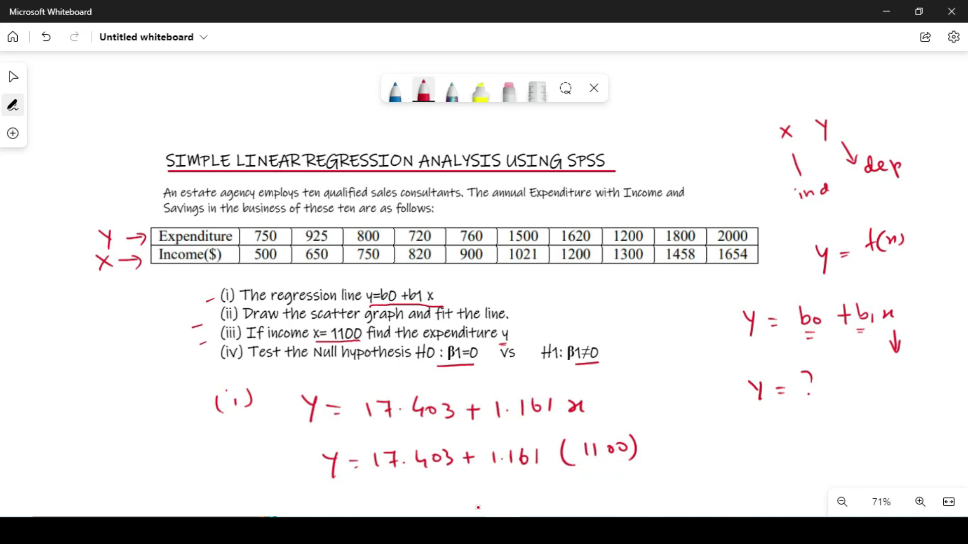
- Complete the substituted equation with the result = 1294.5 and label the line (iii)
{"action": "left_click_drag", "start_coordinate": [667, 449], "coordinate": [679, 450]}
{"action": "left_click_drag", "start_coordinate": [671, 456], "coordinate": [734, 453]}
{"action": "left_click_drag", "start_coordinate": [753, 437], "coordinate": [748, 454]}
{"action": "left_click_drag", "start_coordinate": [765, 433], "coordinate": [777, 454]}
{"action": "mouse_move", "coordinate": [782, 446]}
{"action": "left_mouse_down"}
{"action": "mouse_move", "coordinate": [802, 453]}
{"action": "mouse_move", "coordinate": [813, 437]}
{"action": "mouse_move", "coordinate": [823, 461]}
{"action": "left_mouse_up"}
{"action": "left_click_drag", "start_coordinate": [833, 449], "coordinate": [831, 464]}
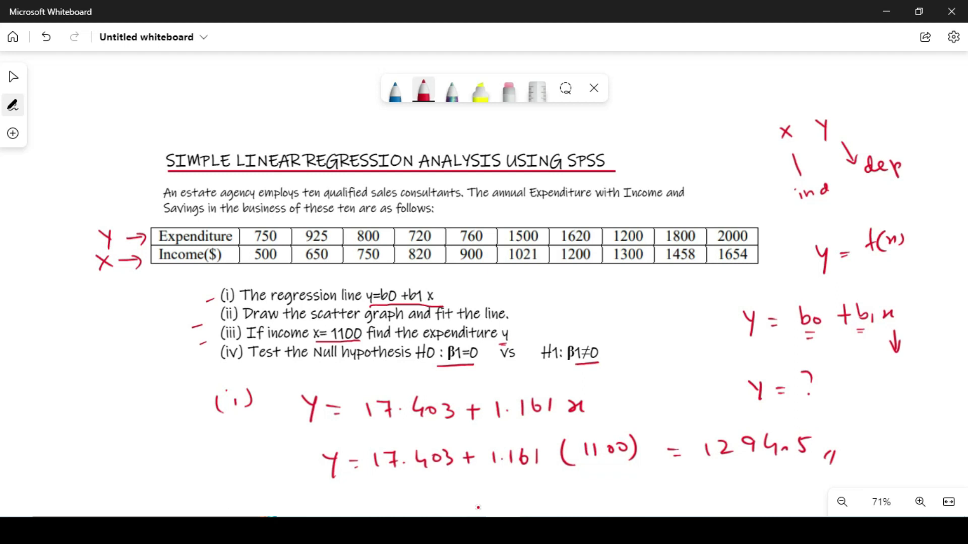
{"action": "left_click_drag", "start_coordinate": [247, 466], "coordinate": [258, 477]}
{"action": "mouse_move", "coordinate": [263, 463]}
{"action": "left_mouse_down"}
{"action": "mouse_move", "coordinate": [281, 475]}
{"action": "mouse_move", "coordinate": [248, 488]}
{"action": "left_mouse_up"}
{"action": "left_click", "coordinate": [256, 458]}
- Switch to the Untitled2 dataset in SPSS and create a simple scatterplot with expenditure on the Y axis and income on the X axis
{"action": "mouse_move", "coordinate": [469, 532]}
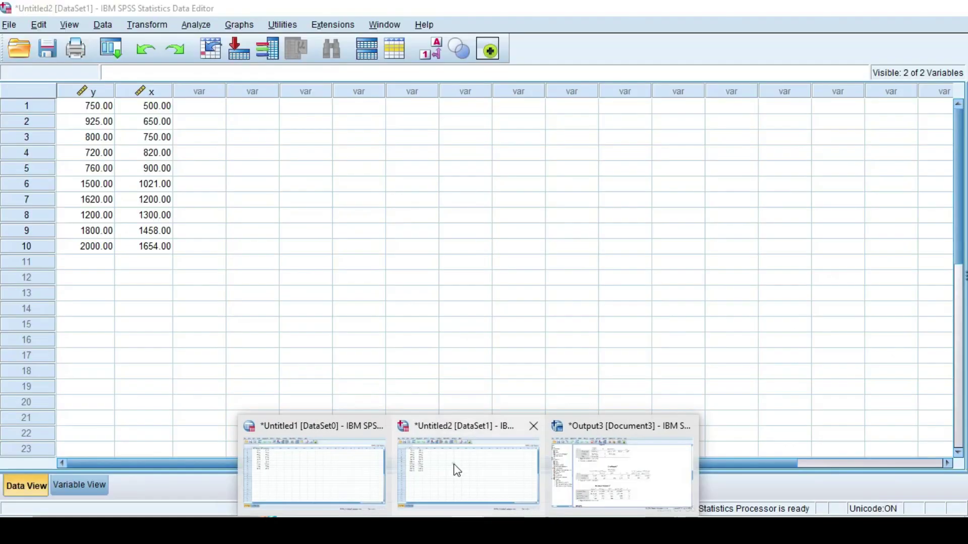
{"action": "left_click", "coordinate": [454, 464]}
{"action": "left_click", "coordinate": [239, 25]}
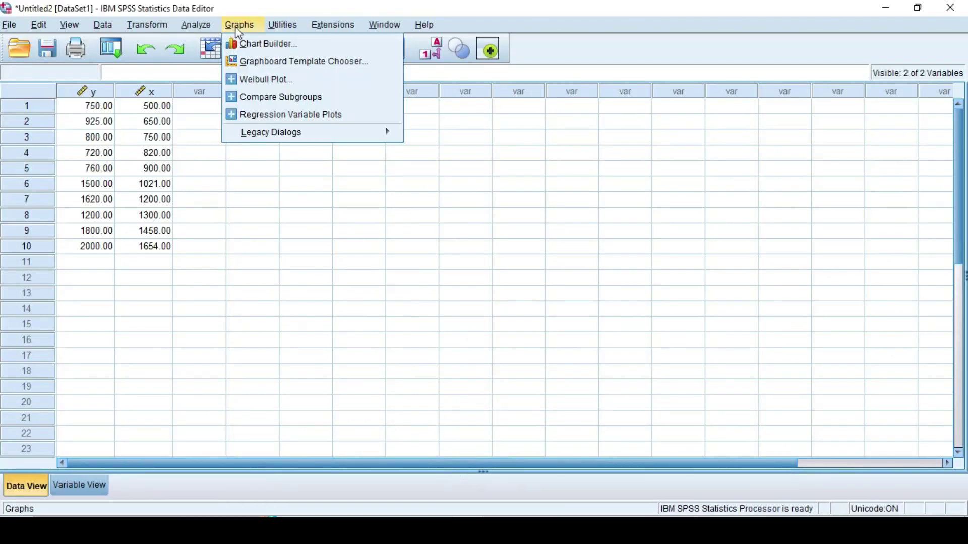
{"action": "mouse_move", "coordinate": [259, 134]}
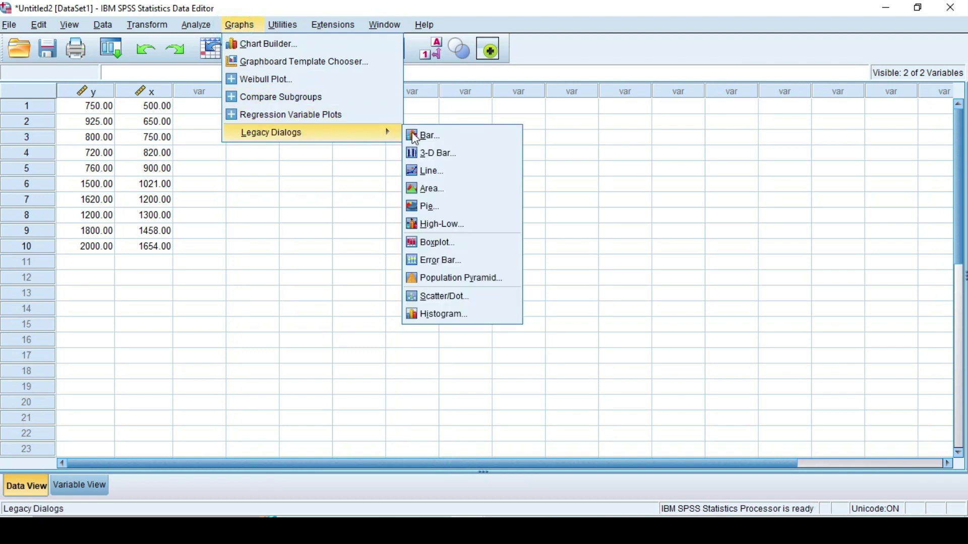
{"action": "left_click", "coordinate": [434, 298]}
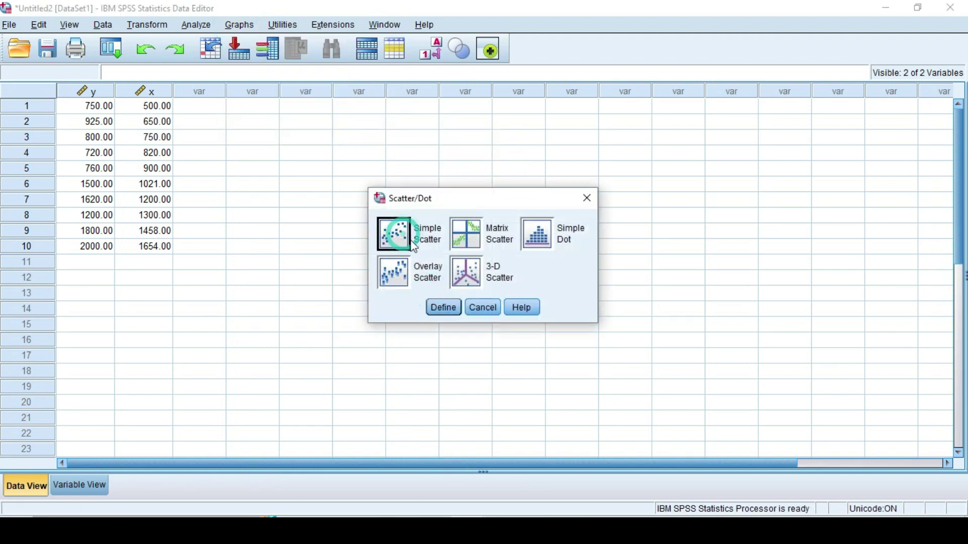
{"action": "left_click", "coordinate": [450, 308]}
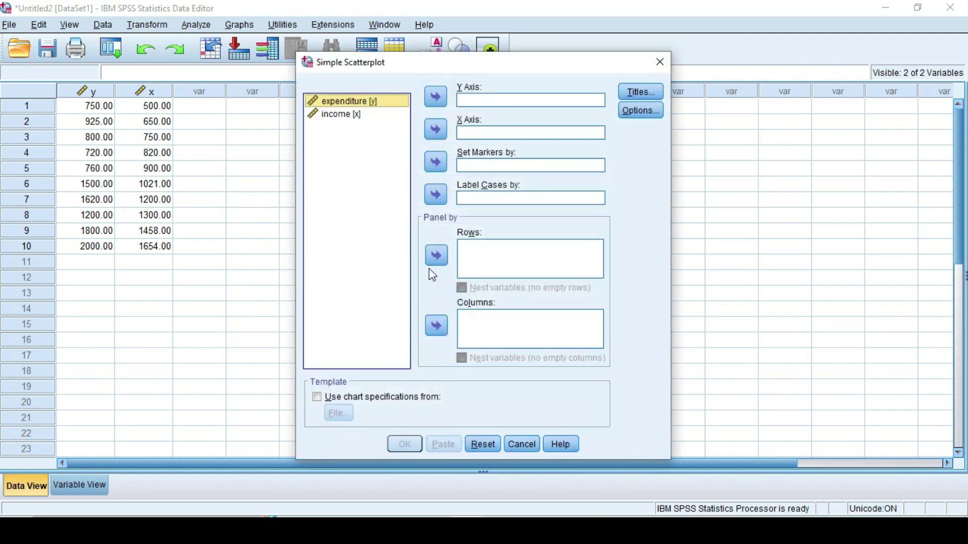
{"action": "left_click", "coordinate": [436, 100]}
{"action": "left_click", "coordinate": [361, 99]}
{"action": "left_click", "coordinate": [435, 128]}
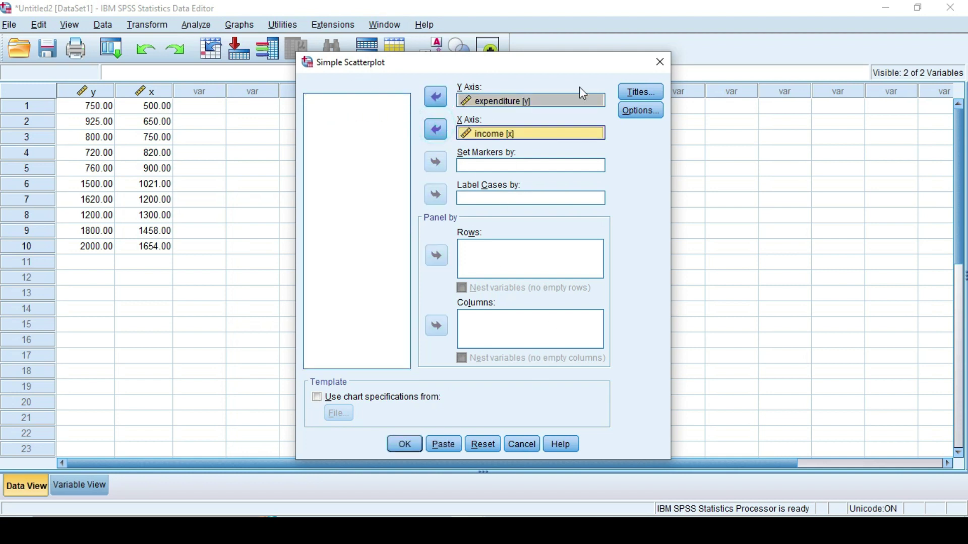
{"action": "left_click", "coordinate": [404, 445]}
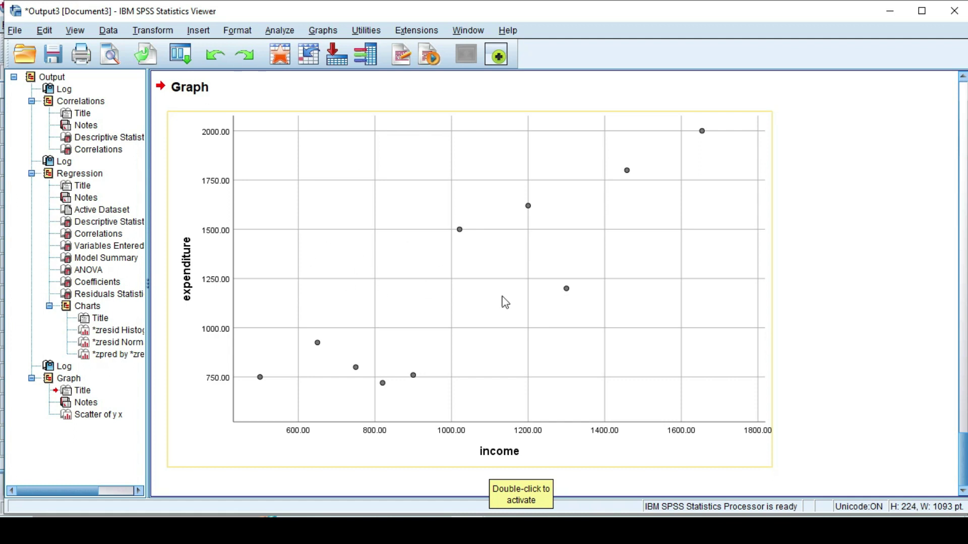
- Compare the regression's residual scatterplot with the new scatterplot of expenditure against income
{"action": "scroll", "coordinate": [644, 327], "scroll_direction": "up", "scroll_amount": 10}
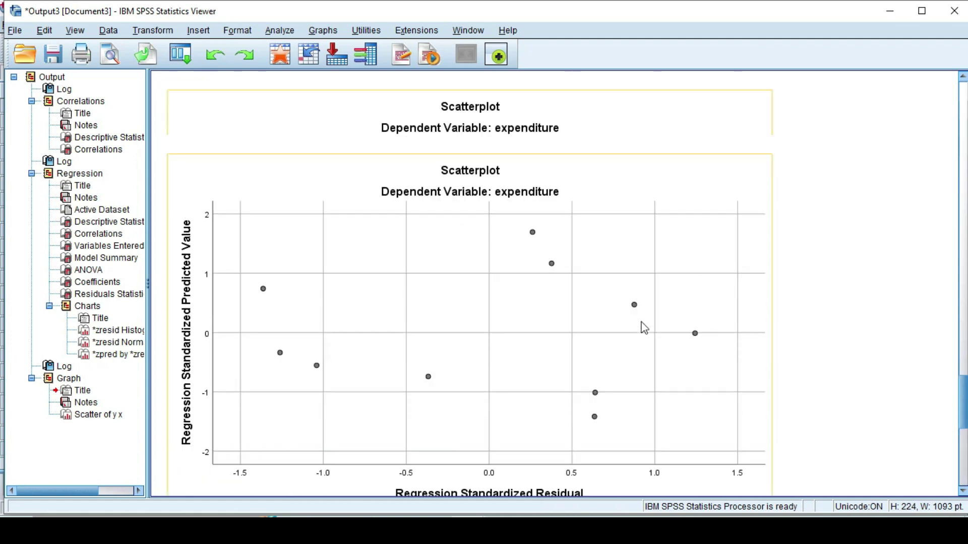
{"action": "scroll", "coordinate": [645, 328], "scroll_direction": "up", "scroll_amount": 3}
{"action": "scroll", "coordinate": [644, 328], "scroll_direction": "down", "scroll_amount": 10}
{"action": "scroll", "coordinate": [644, 330], "scroll_direction": "up", "scroll_amount": 3}
{"action": "scroll", "coordinate": [644, 330], "scroll_direction": "down", "scroll_amount": 4}
{"action": "scroll", "coordinate": [644, 333], "scroll_direction": "down", "scroll_amount": 6}
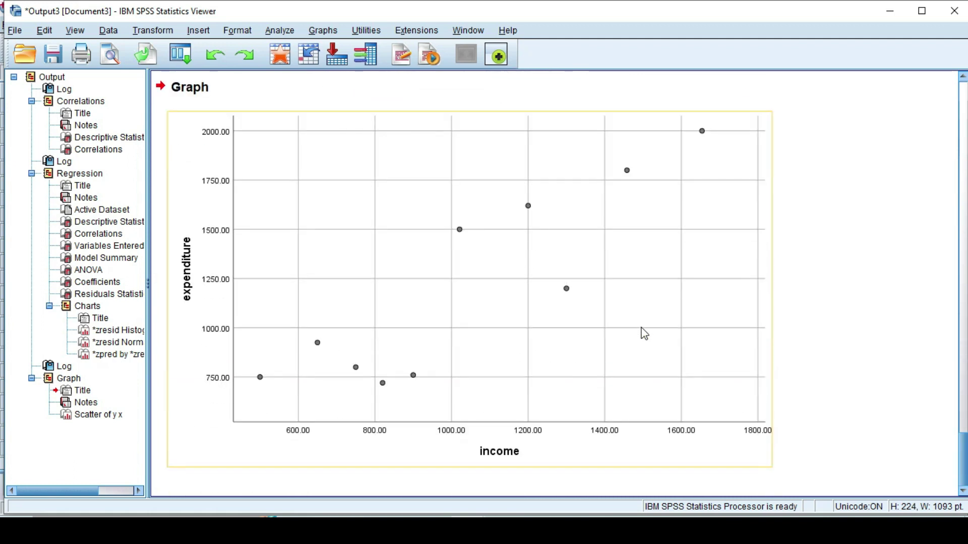
{"action": "scroll", "coordinate": [640, 330], "scroll_direction": "up", "scroll_amount": 2}
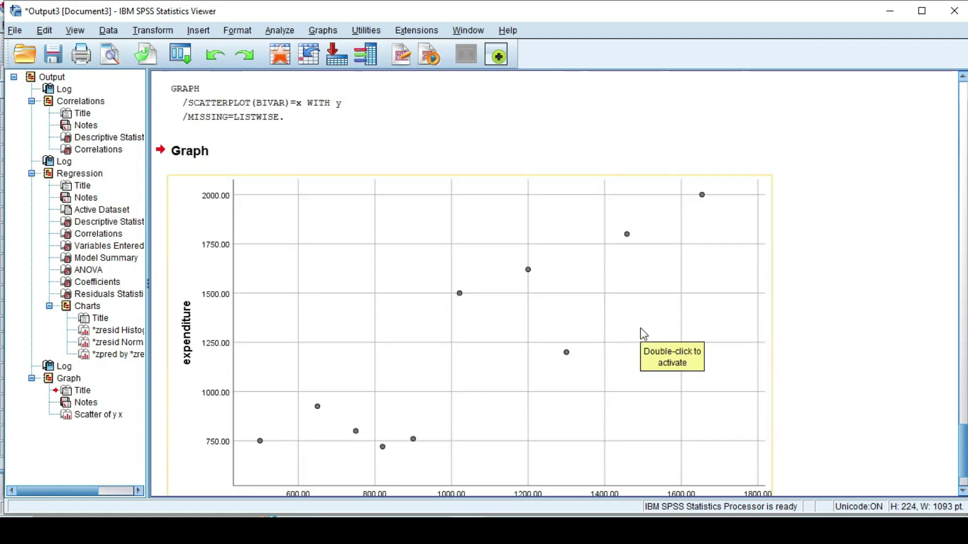
- Edit the expenditure by income scatterplot to add a linear fit line for all points, and minimize the Chart Editor
{"action": "left_click", "coordinate": [461, 291]}
{"action": "double_click", "coordinate": [460, 292]}
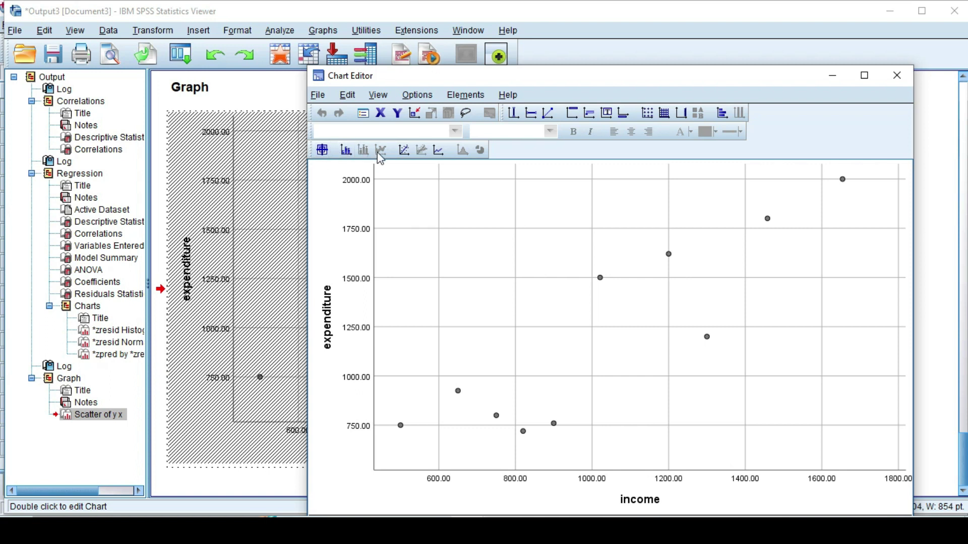
{"action": "left_click", "coordinate": [405, 151]}
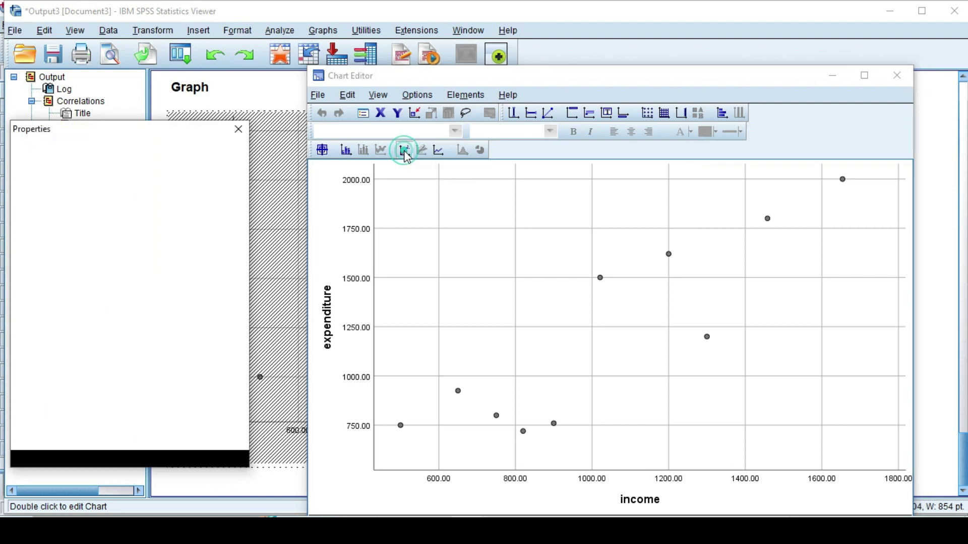
{"action": "left_click", "coordinate": [238, 130]}
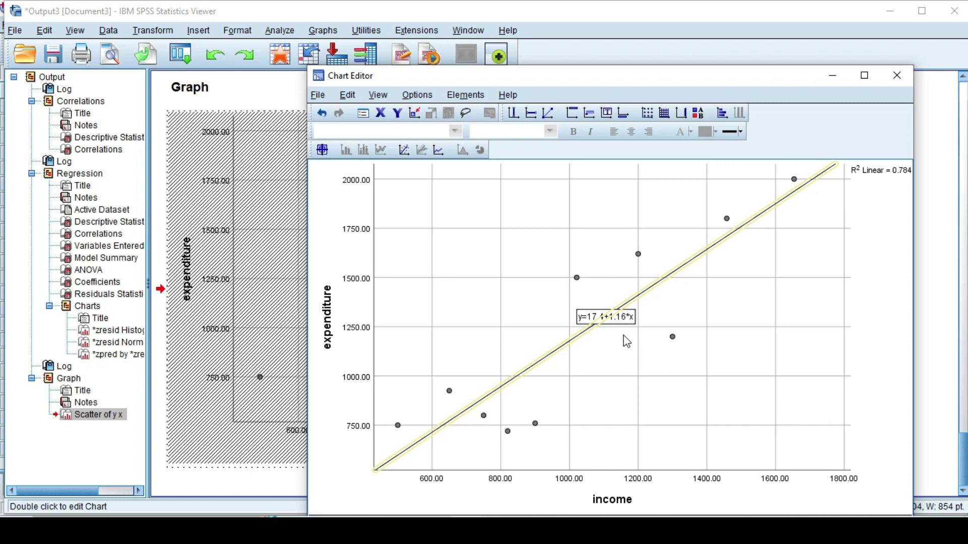
{"action": "left_click", "coordinate": [832, 79]}
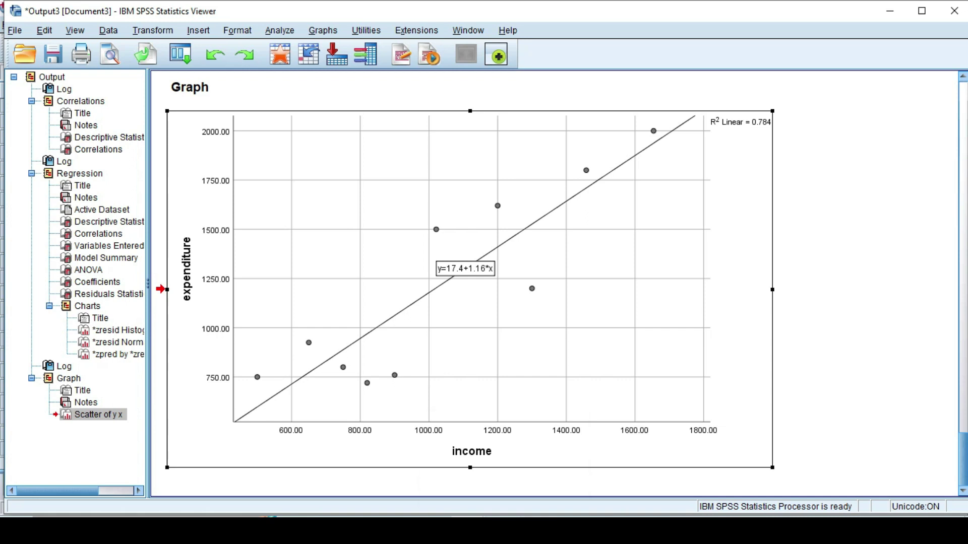
- Recheck the null hypothesis β1=0 in Microsoft Whiteboard and examine the significance of income in the SPSS Coefficients table
{"action": "left_click", "coordinate": [501, 492]}
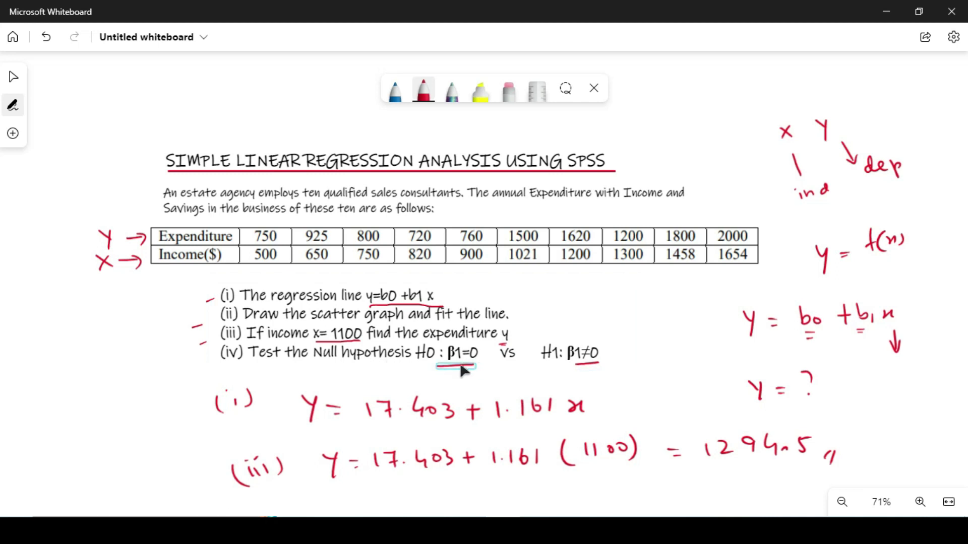
{"action": "left_click_drag", "start_coordinate": [436, 366], "coordinate": [474, 367]}
{"action": "left_click", "coordinate": [599, 482]}
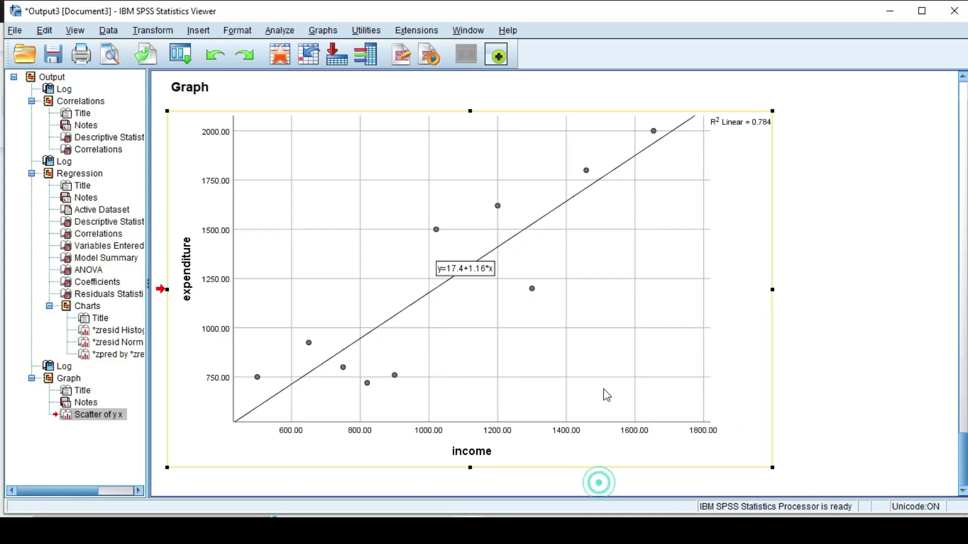
{"action": "scroll", "coordinate": [849, 366], "scroll_direction": "up", "scroll_amount": 10}
{"action": "scroll", "coordinate": [850, 366], "scroll_direction": "up", "scroll_amount": 8}
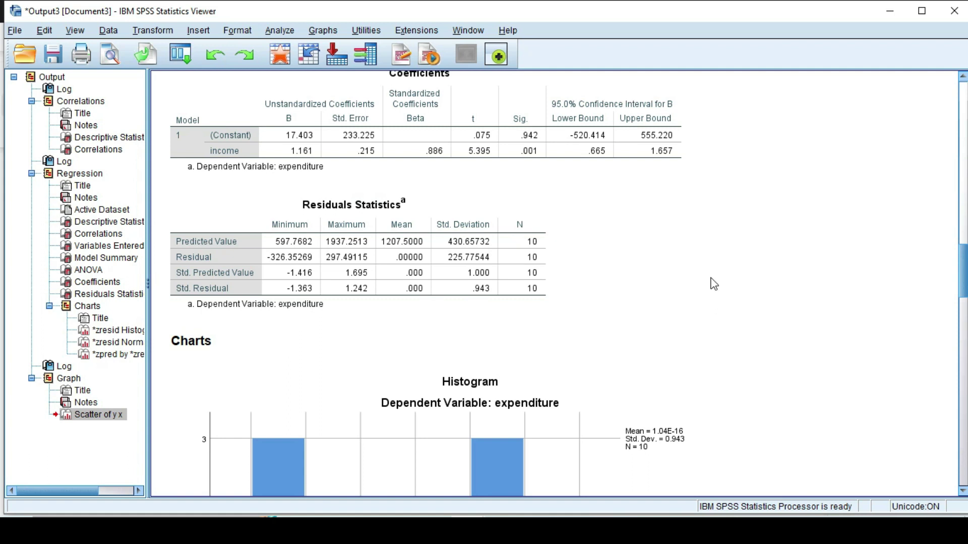
{"action": "scroll", "coordinate": [655, 267], "scroll_direction": "up", "scroll_amount": 2}
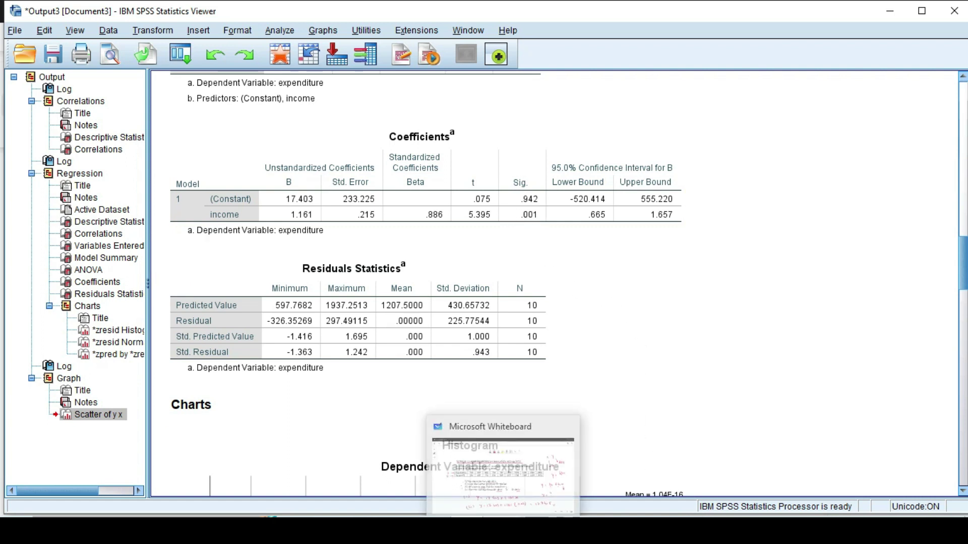
- Switch to Microsoft Whiteboard and handwrite answer (iv), p-value = 0.001 < 0.05, below answer (iii)
{"action": "left_click", "coordinate": [504, 528]}
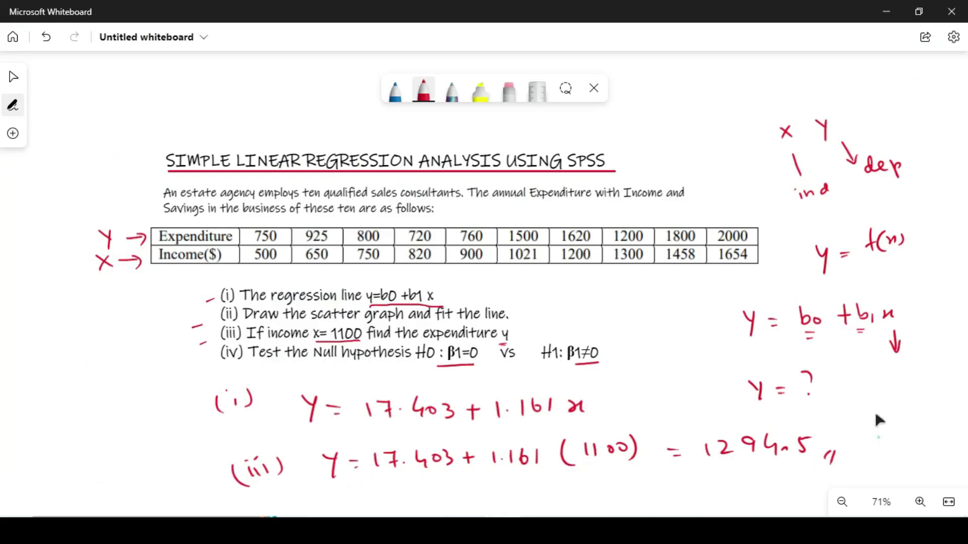
{"action": "scroll", "coordinate": [857, 339], "scroll_direction": "down", "scroll_amount": 2}
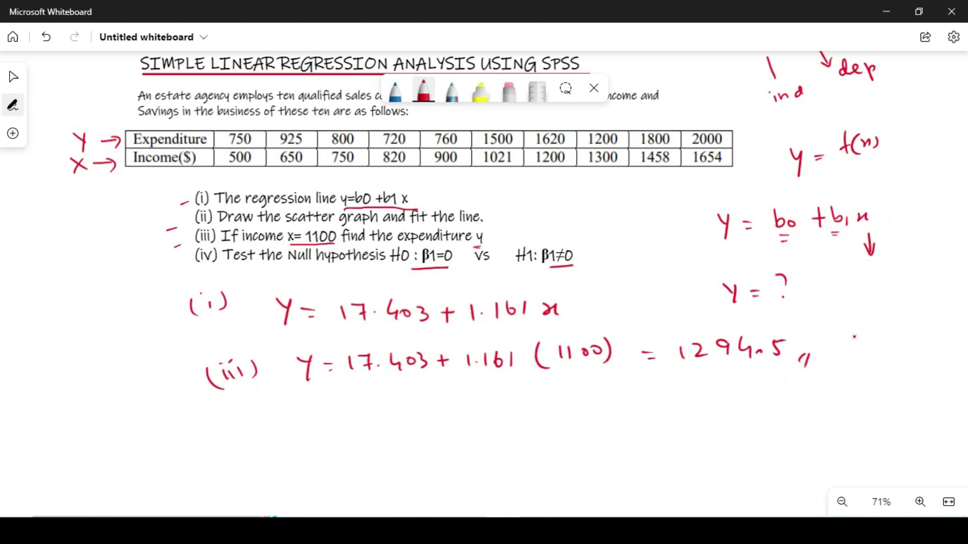
{"action": "left_click_drag", "start_coordinate": [270, 437], "coordinate": [291, 442]}
{"action": "left_click_drag", "start_coordinate": [247, 434], "coordinate": [245, 456]}
{"action": "mouse_move", "coordinate": [356, 432]}
{"action": "left_mouse_down"}
{"action": "mouse_move", "coordinate": [363, 460]}
{"action": "mouse_move", "coordinate": [359, 451]}
{"action": "mouse_move", "coordinate": [391, 441]}
{"action": "left_mouse_up"}
{"action": "mouse_move", "coordinate": [395, 436]}
{"action": "left_mouse_down"}
{"action": "mouse_move", "coordinate": [425, 436]}
{"action": "mouse_move", "coordinate": [452, 419]}
{"action": "mouse_move", "coordinate": [481, 434]}
{"action": "mouse_move", "coordinate": [508, 431]}
{"action": "left_mouse_up"}
{"action": "left_click_drag", "start_coordinate": [496, 437], "coordinate": [562, 428]}
{"action": "left_click", "coordinate": [549, 434]}
{"action": "left_click_drag", "start_coordinate": [580, 425], "coordinate": [579, 426]}
{"action": "mouse_move", "coordinate": [600, 424]}
{"action": "left_mouse_down"}
{"action": "mouse_move", "coordinate": [599, 438]}
{"action": "mouse_move", "coordinate": [688, 417]}
{"action": "mouse_move", "coordinate": [703, 427]}
{"action": "left_mouse_up"}
{"action": "left_click", "coordinate": [676, 424]}
{"action": "left_click_drag", "start_coordinate": [703, 416], "coordinate": [718, 416]}
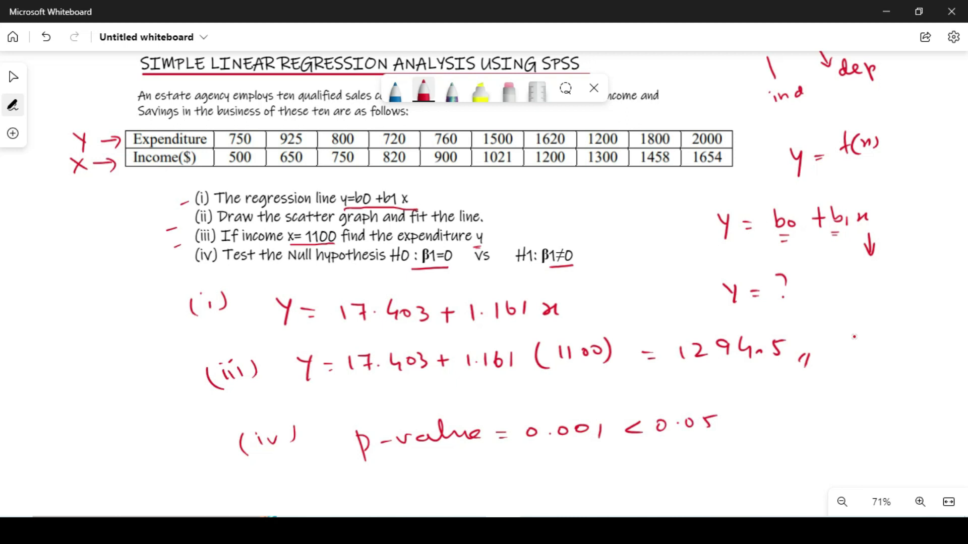
- Handwrite (α = 0.05) beside the hypotheses of question (iv) and the conclusion "reject H0" below the p-value comparison
{"action": "mouse_move", "coordinate": [613, 240]}
{"action": "left_mouse_down"}
{"action": "mouse_move", "coordinate": [610, 266]}
{"action": "mouse_move", "coordinate": [683, 255]}
{"action": "left_mouse_up"}
{"action": "left_click_drag", "start_coordinate": [691, 231], "coordinate": [697, 270]}
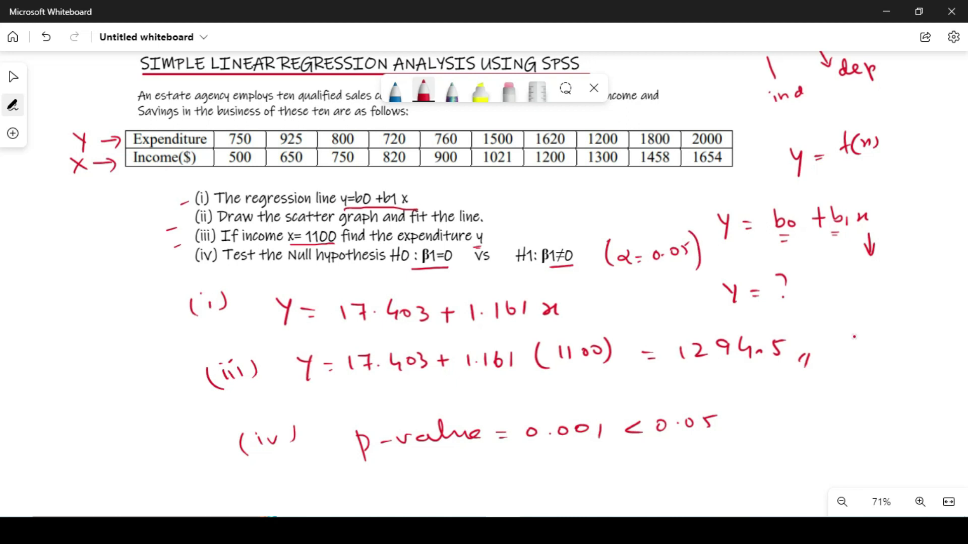
{"action": "mouse_move", "coordinate": [570, 453]}
{"action": "left_mouse_down"}
{"action": "mouse_move", "coordinate": [579, 466]}
{"action": "mouse_move", "coordinate": [614, 462]}
{"action": "mouse_move", "coordinate": [613, 478]}
{"action": "mouse_move", "coordinate": [673, 458]}
{"action": "mouse_move", "coordinate": [726, 467]}
{"action": "left_mouse_up"}
{"action": "left_click_drag", "start_coordinate": [719, 461], "coordinate": [730, 460]}
{"action": "left_click_drag", "start_coordinate": [735, 461], "coordinate": [743, 465]}
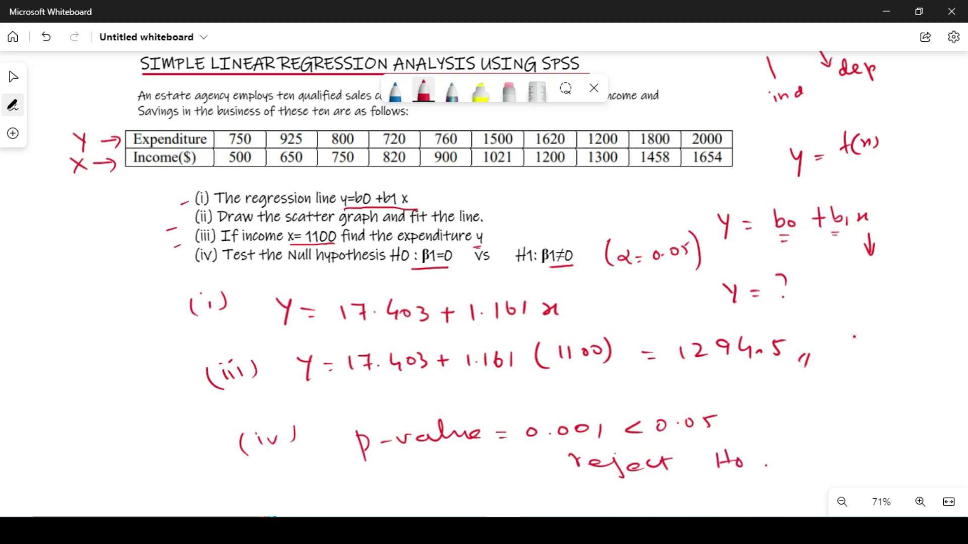